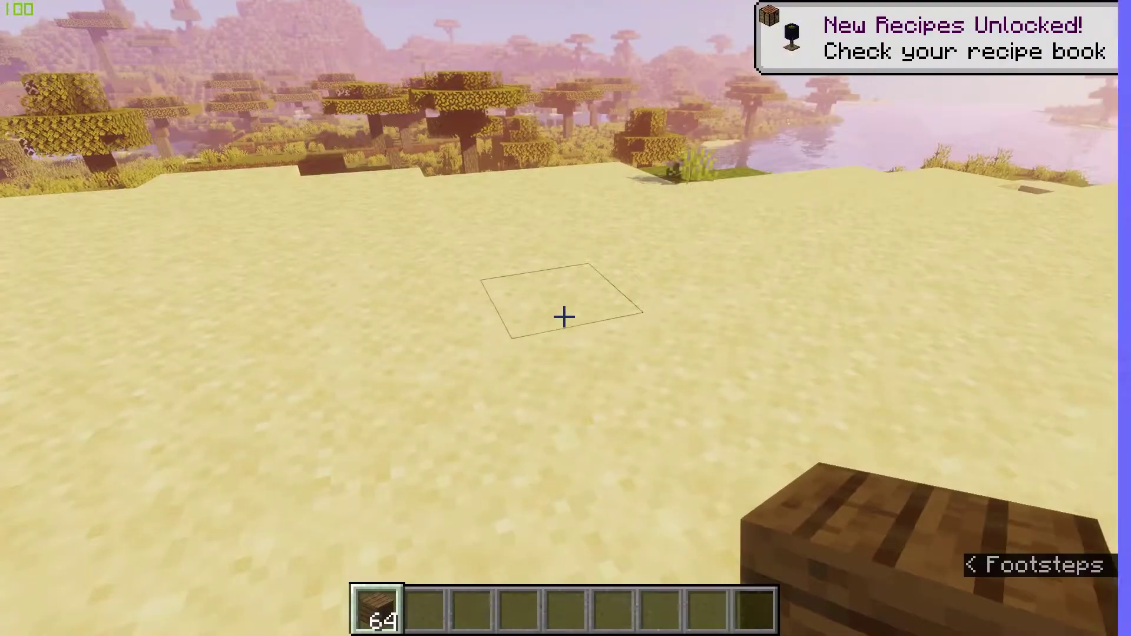
Start a Replay Mod recording and place eight wooden planks to build a pillar.
{"action": "key", "text": "Escape"}
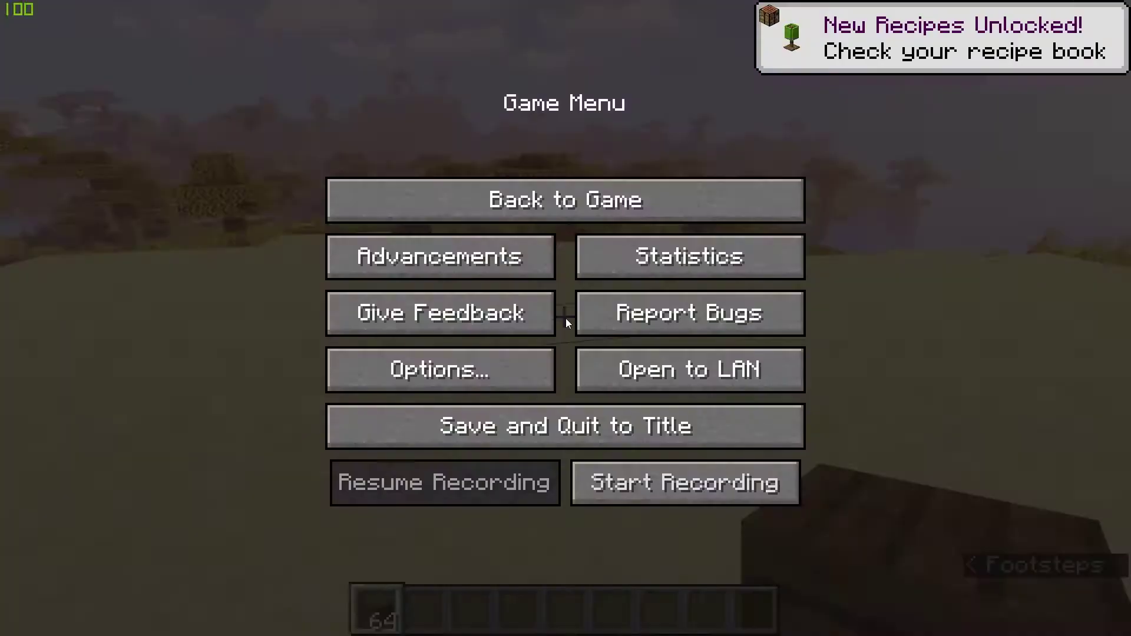
{"action": "left_click", "coordinate": [621, 468]}
{"action": "right_click", "coordinate": [564, 317]}
{"action": "right_click", "coordinate": [565, 317]}
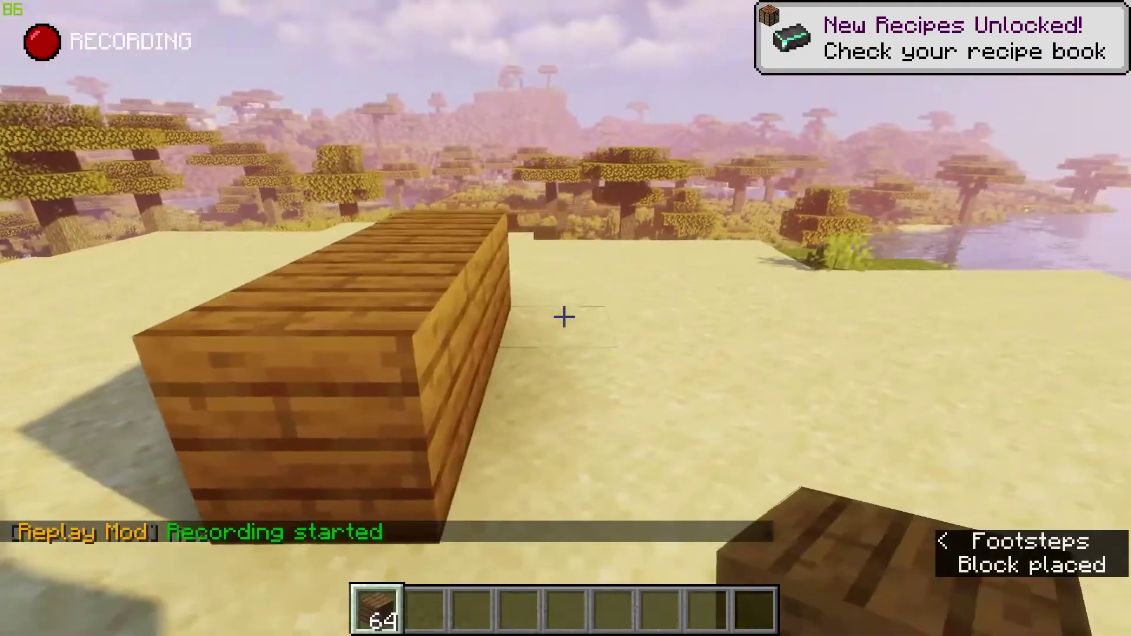
{"action": "right_click", "coordinate": [564, 317]}
{"action": "right_click", "coordinate": [565, 317]}
{"action": "right_click", "coordinate": [564, 317]}
{"action": "right_click", "coordinate": [564, 317]}
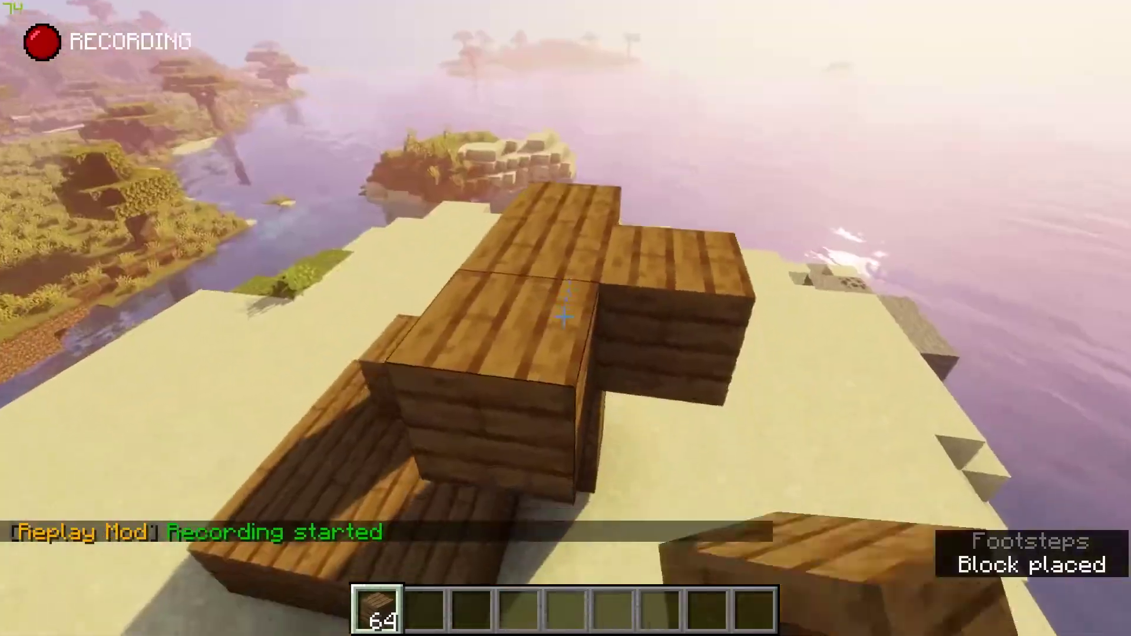
{"action": "right_click", "coordinate": [564, 317]}
{"action": "right_click", "coordinate": [564, 317]}
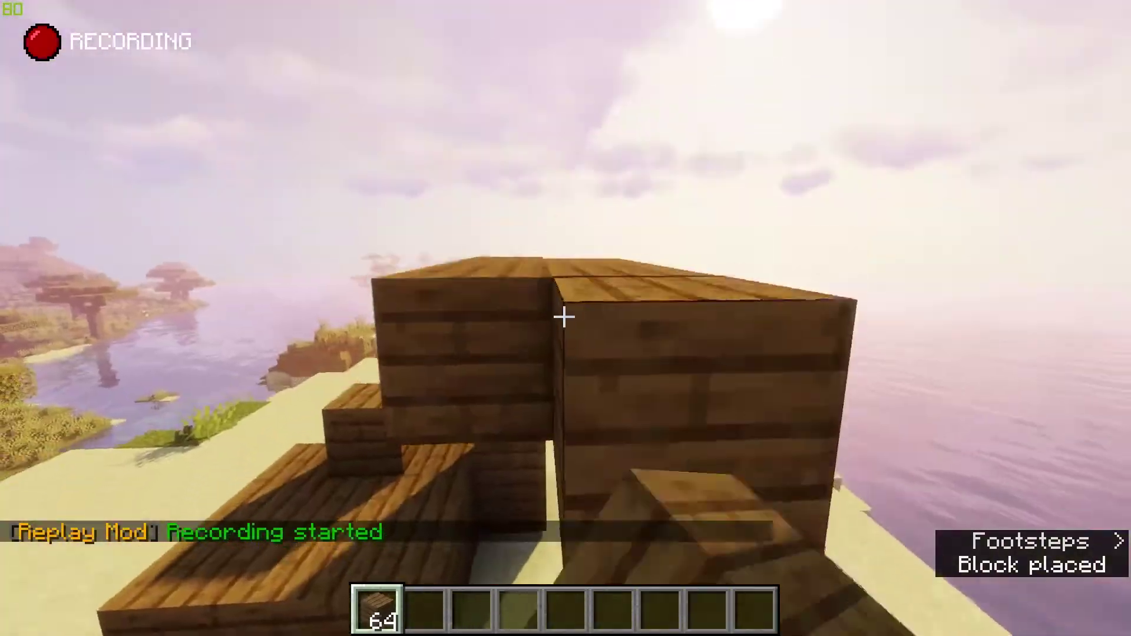
Save and quit the world to the title screen, then open the Singleplayer list.
{"action": "key", "text": "Escape"}
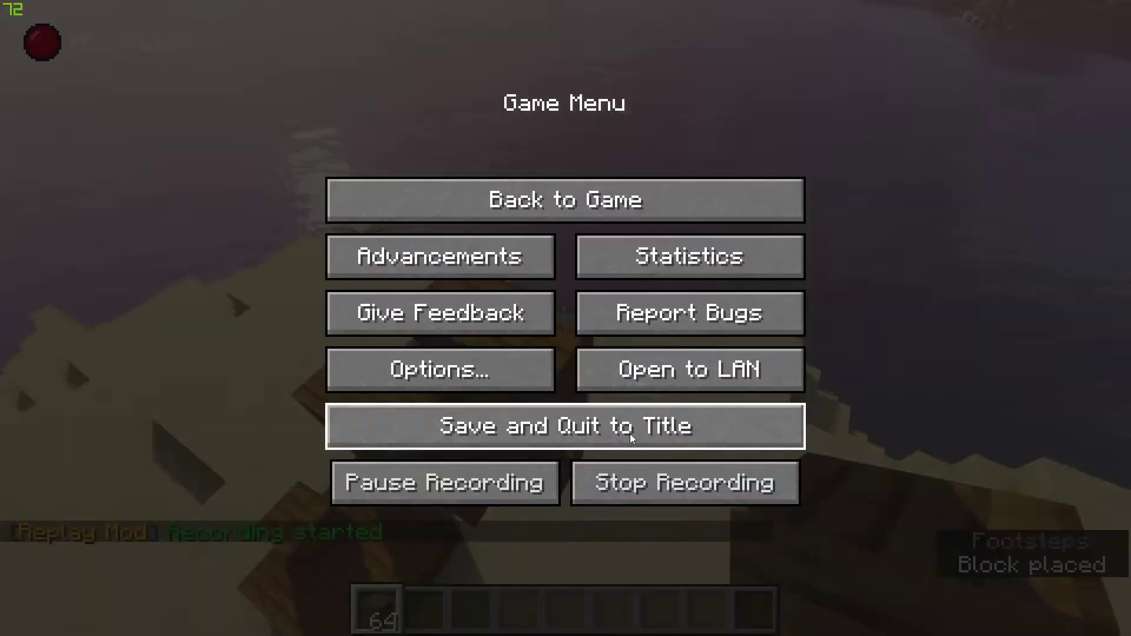
{"action": "left_click", "coordinate": [629, 432]}
{"action": "left_click", "coordinate": [583, 297]}
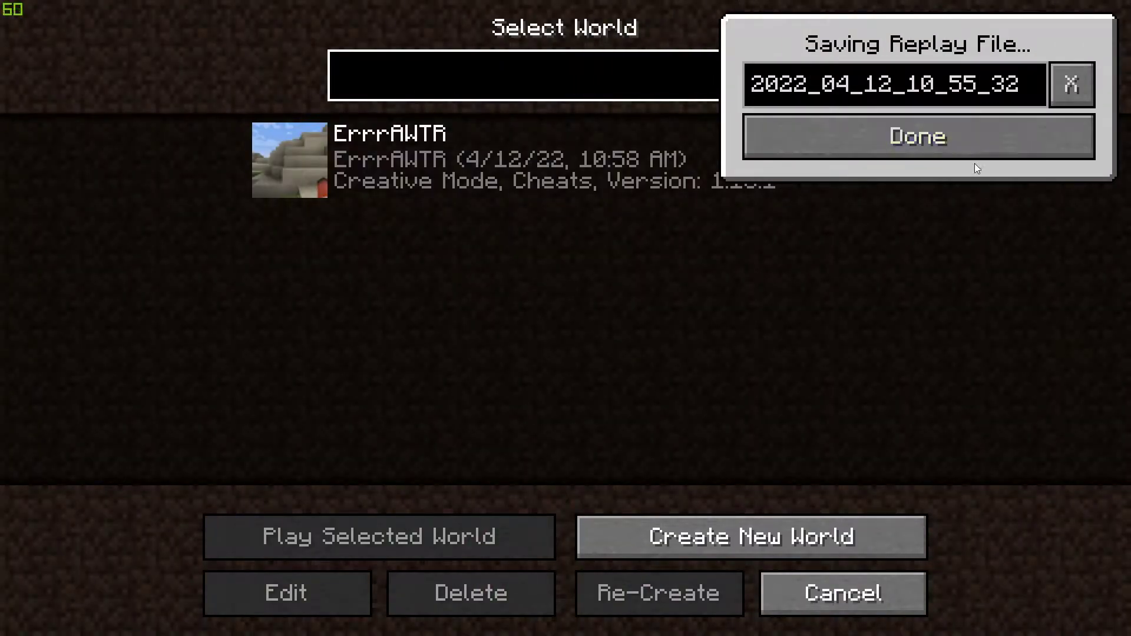
Keep the replay name 2022_04_12_10_55_32, cancel out of the video render settings, and return to the game menu.
{"action": "left_click", "coordinate": [972, 148]}
{"action": "left_click", "coordinate": [843, 593]}
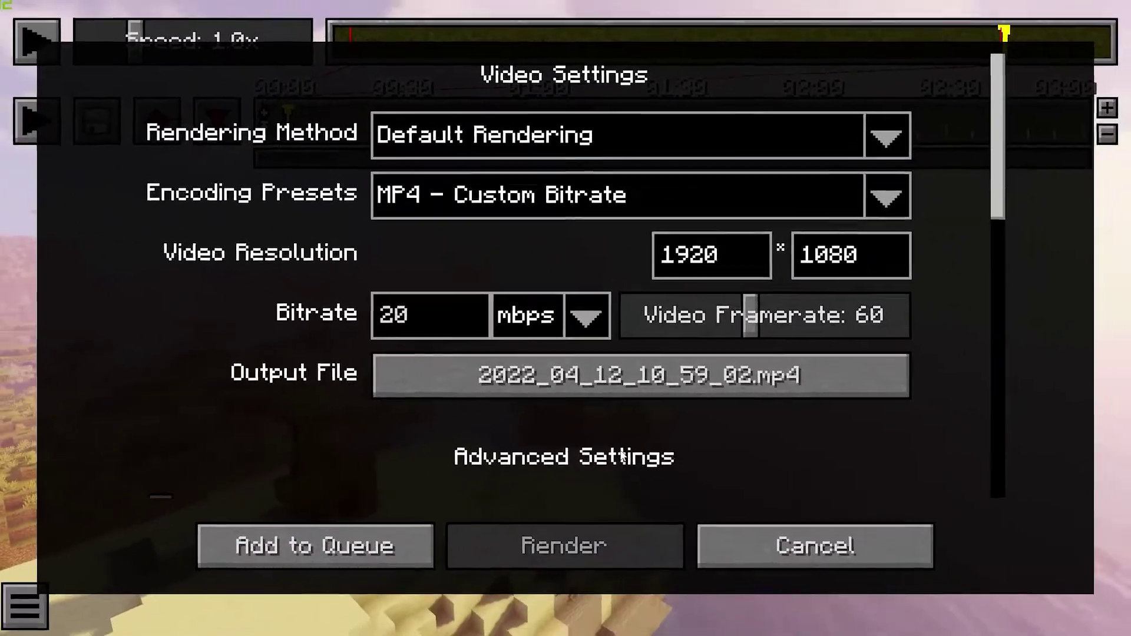
{"action": "left_click", "coordinate": [752, 565]}
{"action": "key", "text": "Escape"}
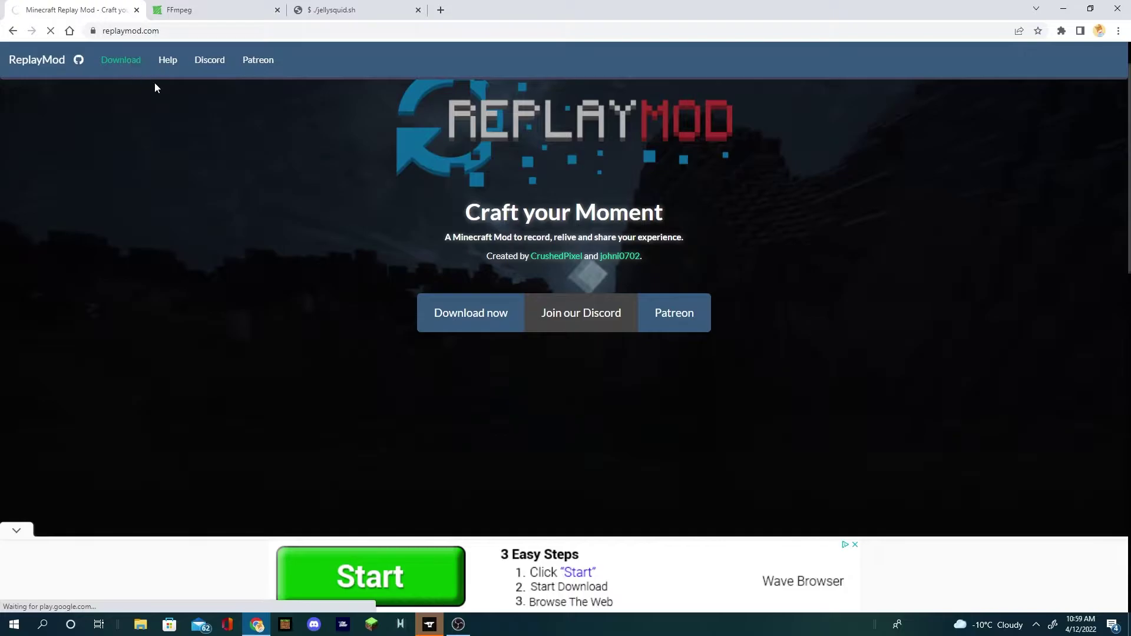
Under Replay Mod v2.6.4, download the compatible Sodium 0.4.0-alpha6 build for 1.18.1.
{"action": "scroll", "coordinate": [450, 436], "scroll_direction": "down", "scroll_amount": 3}
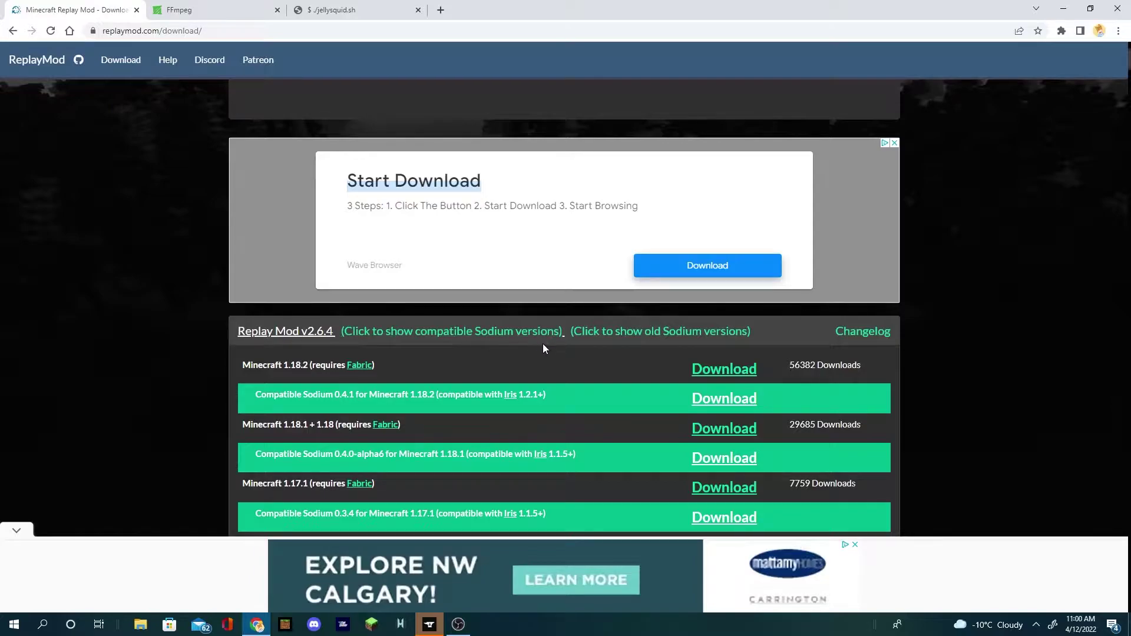
{"action": "scroll", "coordinate": [507, 382], "scroll_direction": "down", "scroll_amount": 2}
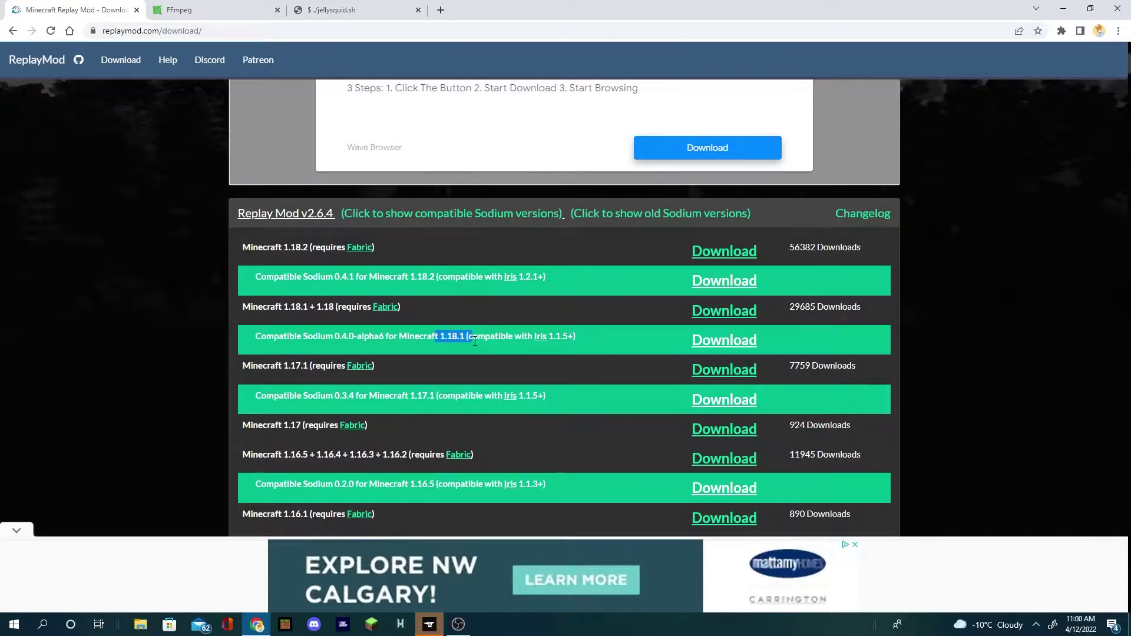
{"action": "left_click", "coordinate": [706, 346]}
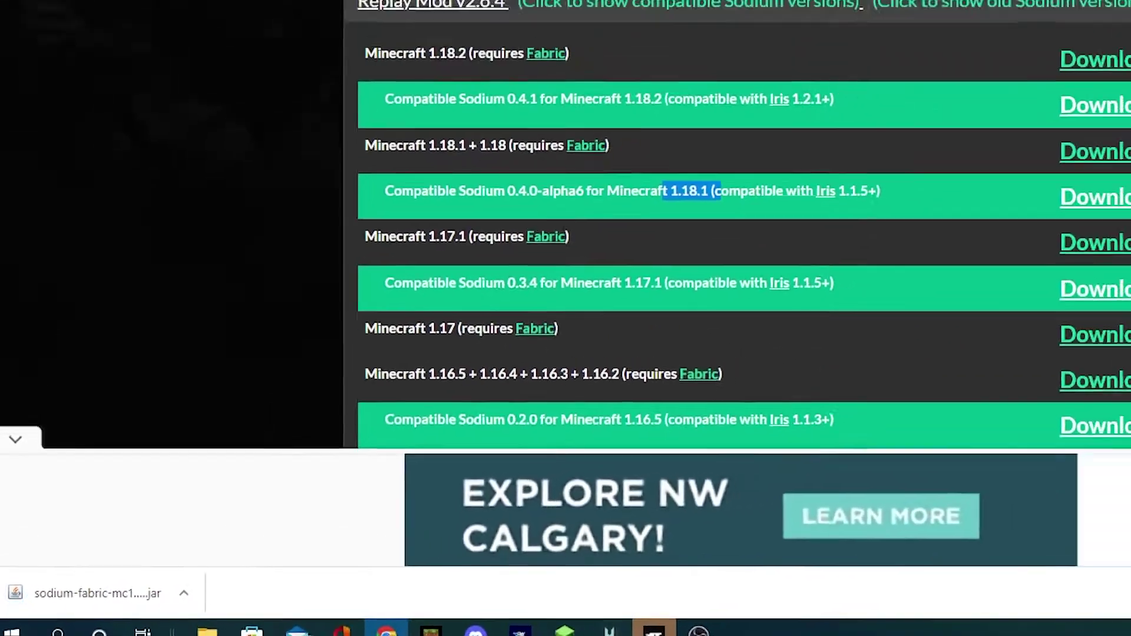
Open the Validus MC (1) instance folder from the CurseForge modpack's context menu.
{"action": "left_click", "coordinate": [655, 634]}
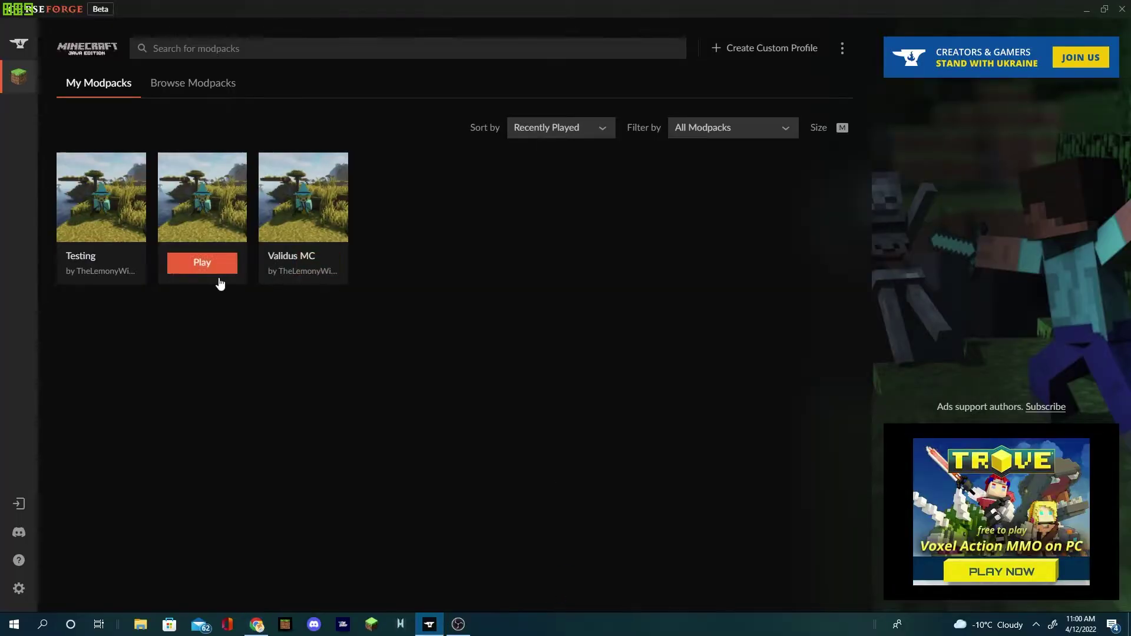
{"action": "right_click", "coordinate": [91, 263]}
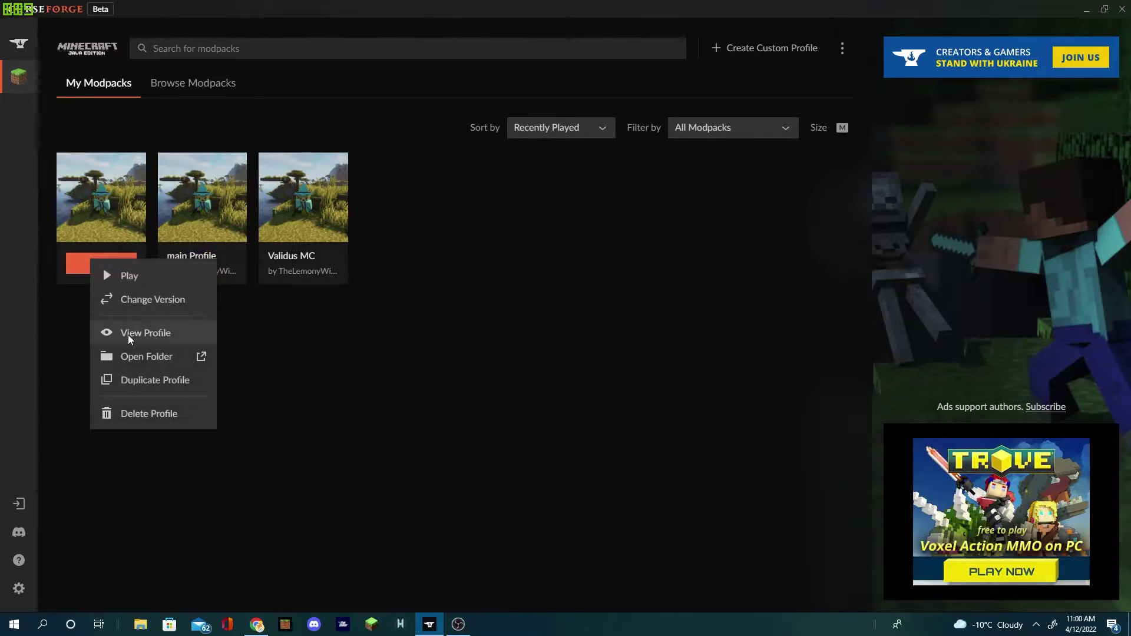
{"action": "left_click", "coordinate": [132, 358]}
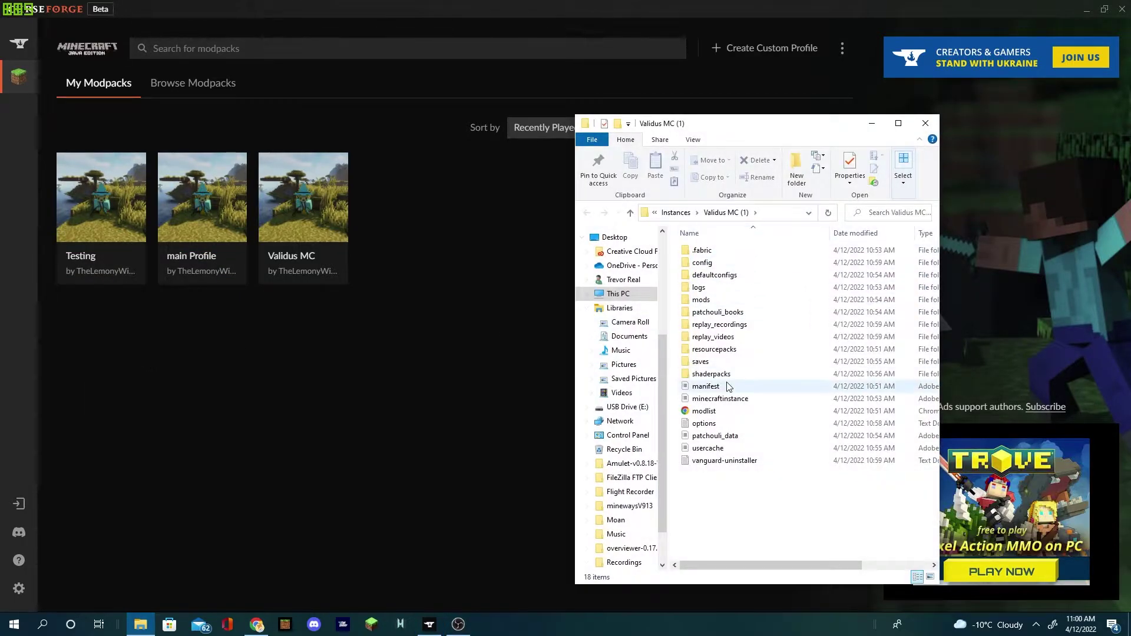
Run %appdata% to open AppData Roaming, move it left, and open .minecraft.
{"action": "left_click", "coordinate": [31, 623]}
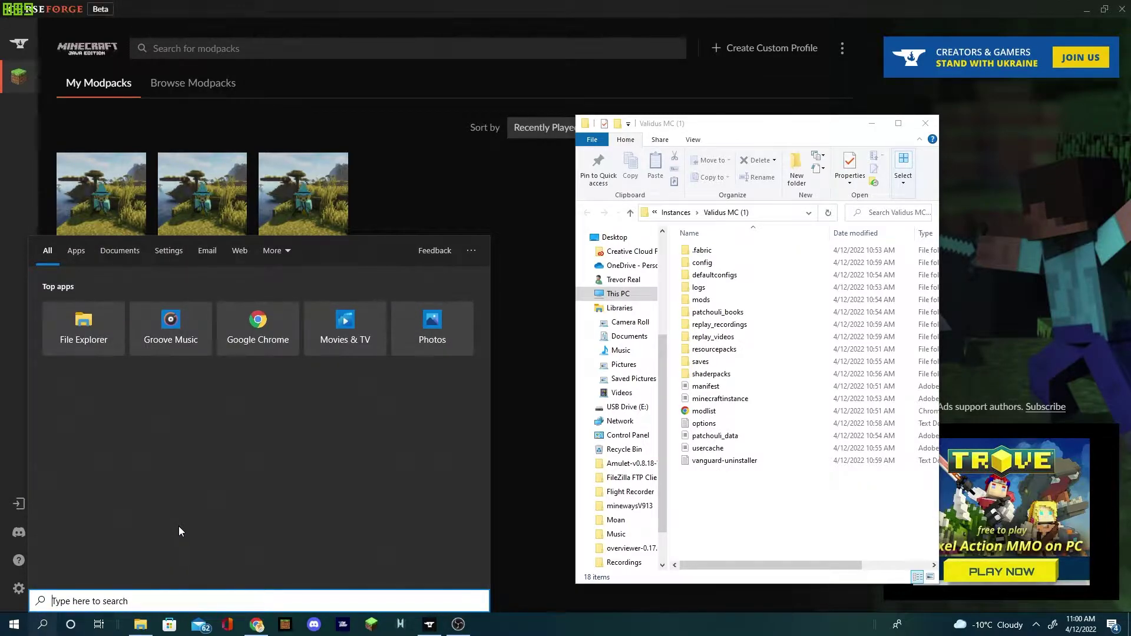
{"action": "type", "text": "%run%"}
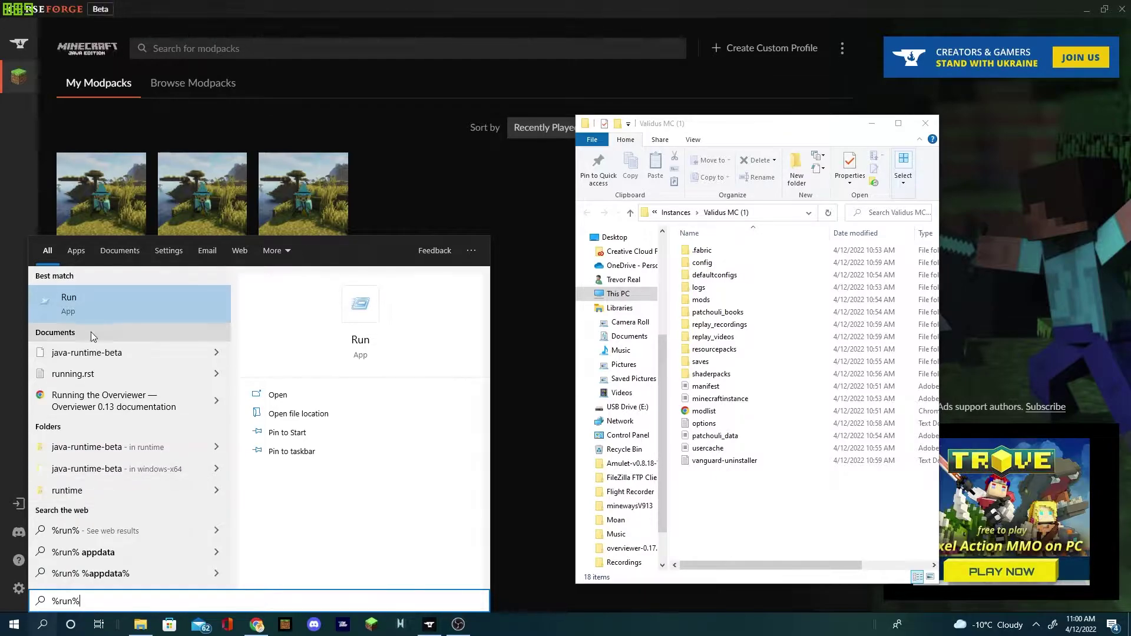
{"action": "left_click", "coordinate": [96, 316]}
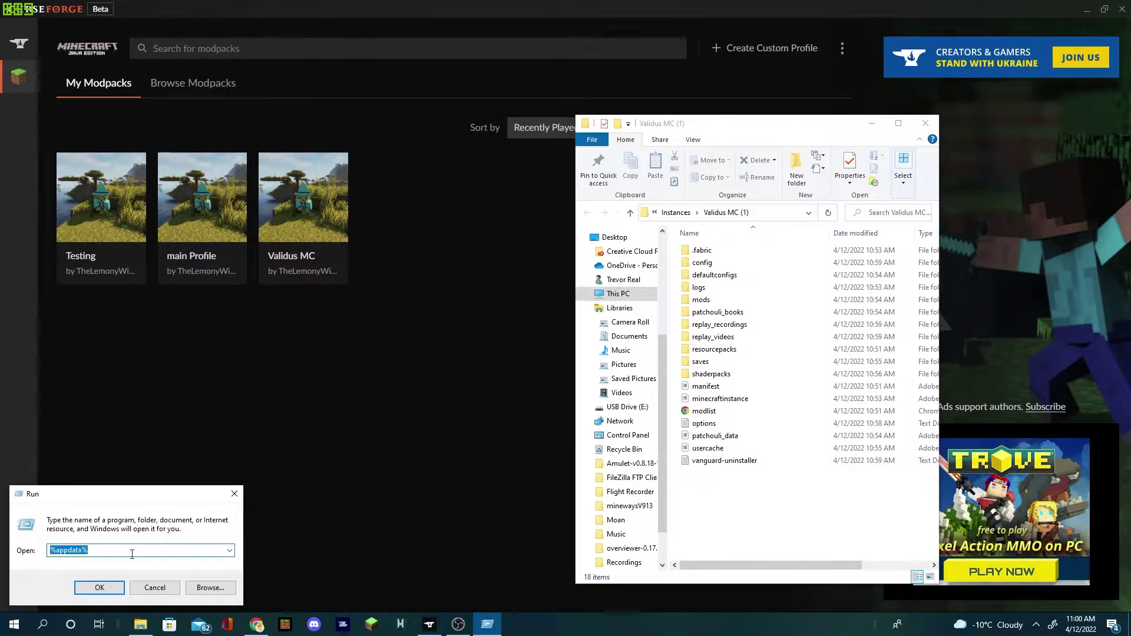
{"action": "left_click", "coordinate": [100, 587]}
{"action": "left_click_drag", "start_coordinate": [704, 124], "coordinate": [267, 125]}
{"action": "double_click", "coordinate": [325, 243]}
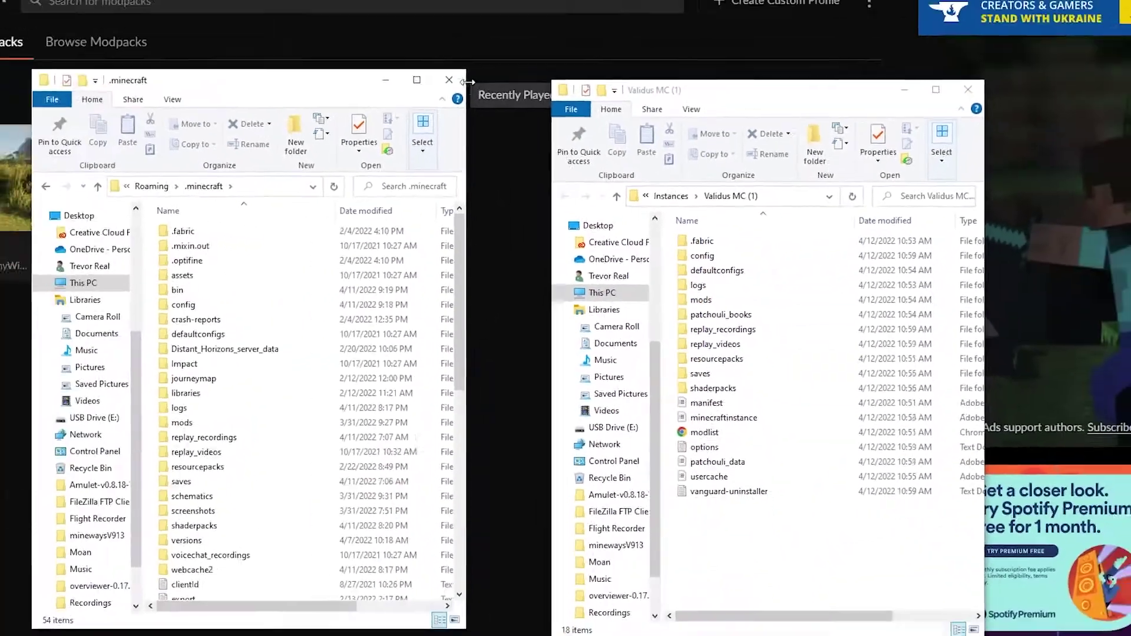
Close the .minecraft window and open the Validus MC (1) mods folder.
{"action": "left_click", "coordinate": [449, 79]}
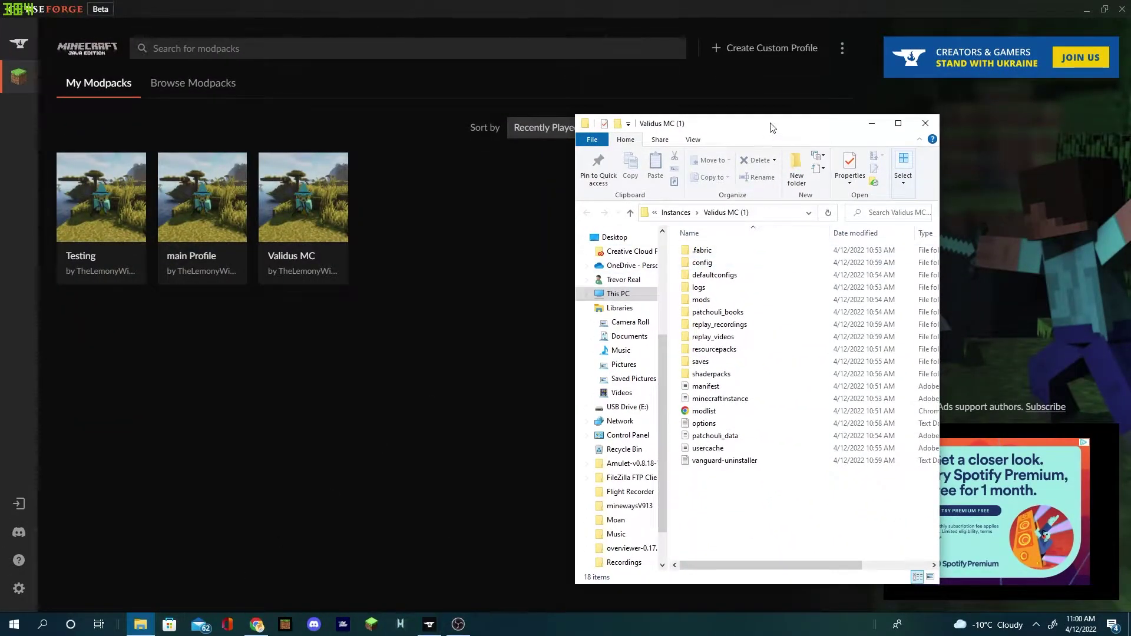
{"action": "left_click_drag", "start_coordinate": [772, 127], "coordinate": [458, 132]}
{"action": "double_click", "coordinate": [428, 307]}
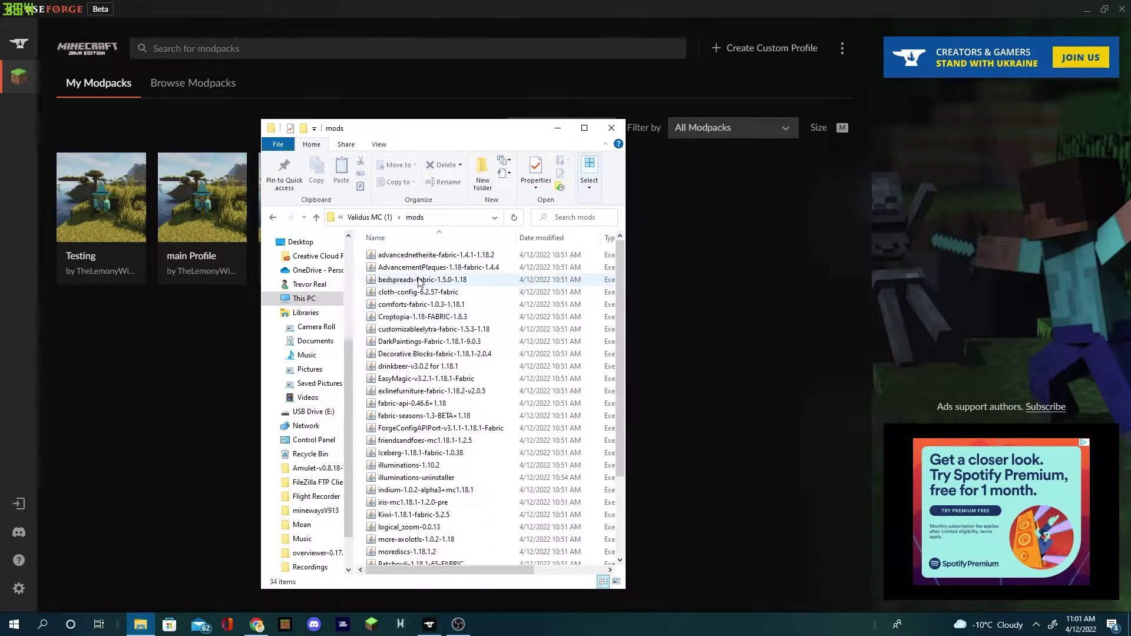
{"action": "scroll", "coordinate": [439, 329], "scroll_direction": "down", "scroll_amount": 3}
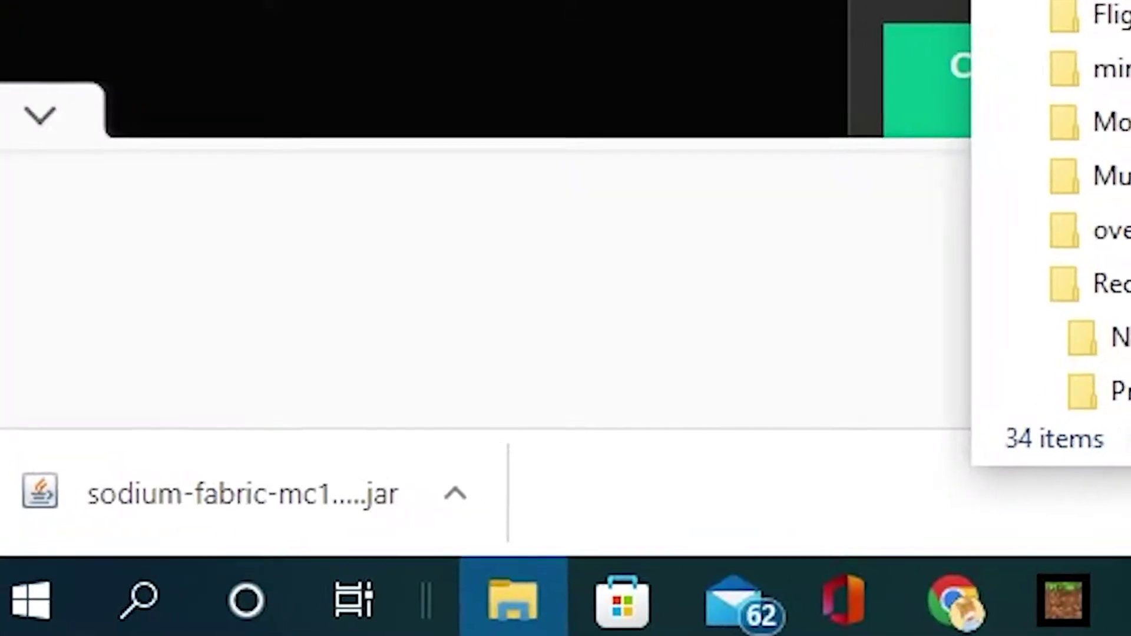
Drop the new Sodium jar into mods, delete the old Sodium jar, and close the window.
{"action": "left_click_drag", "start_coordinate": [139, 533], "coordinate": [458, 570]}
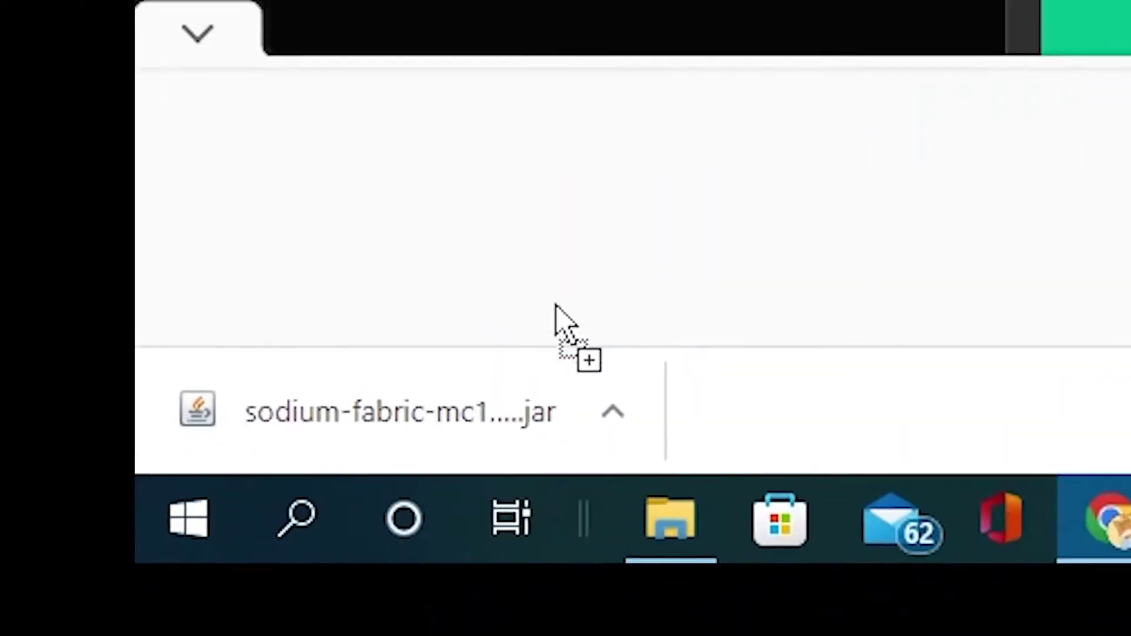
{"action": "left_click_drag", "start_coordinate": [610, 287], "coordinate": [487, 527]}
{"action": "left_click", "coordinate": [455, 505]}
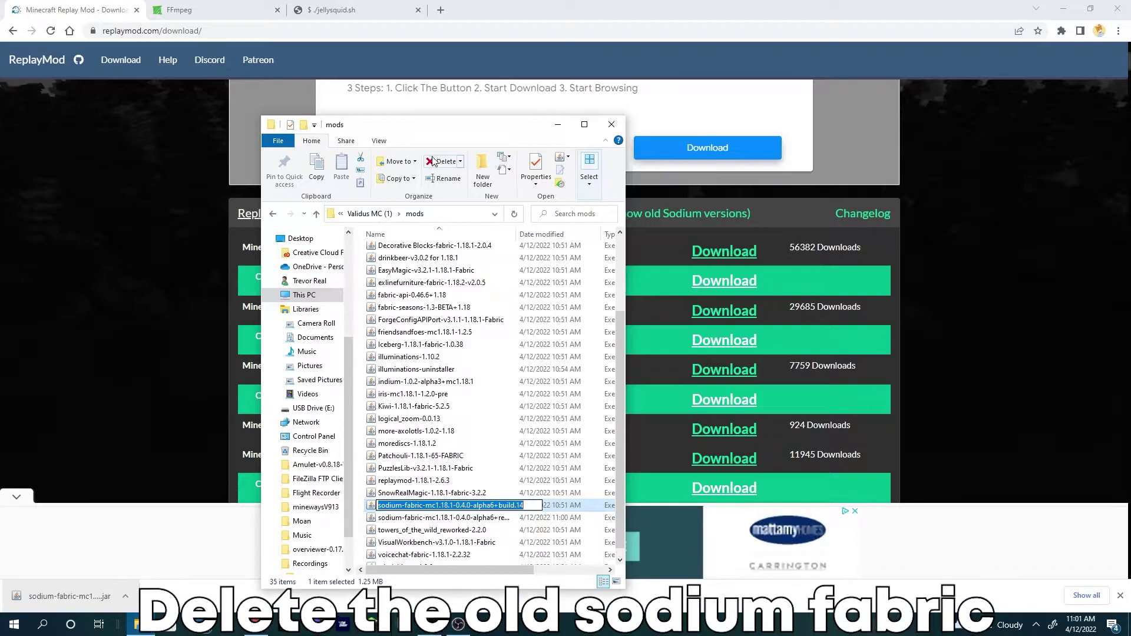
{"action": "key", "text": "Delete"}
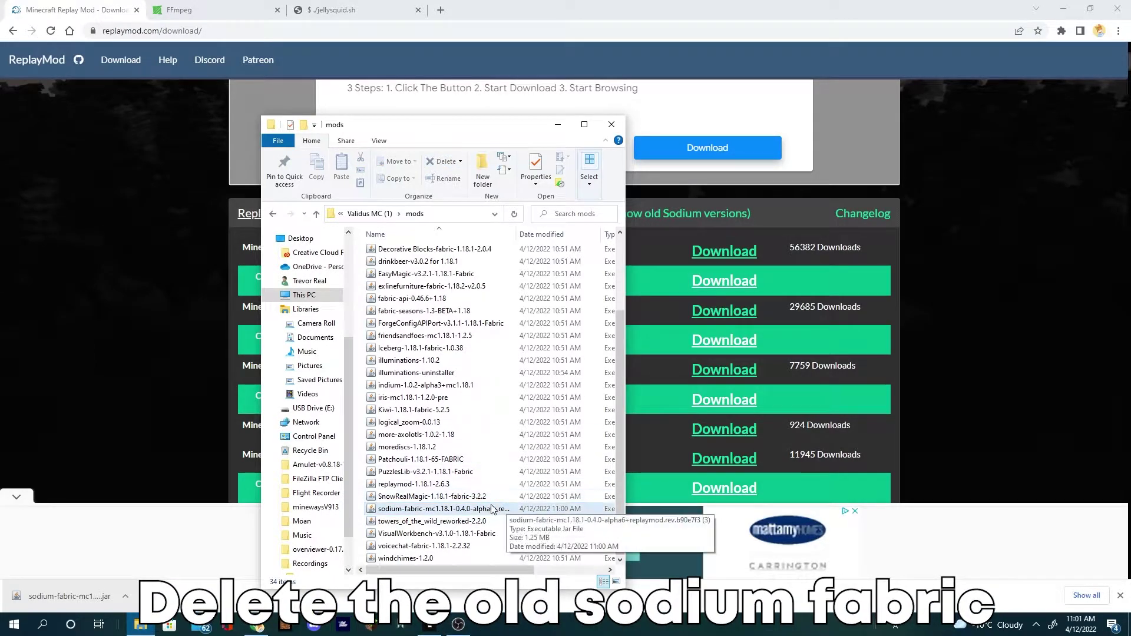
{"action": "scroll", "coordinate": [505, 426], "scroll_direction": "up", "scroll_amount": 3}
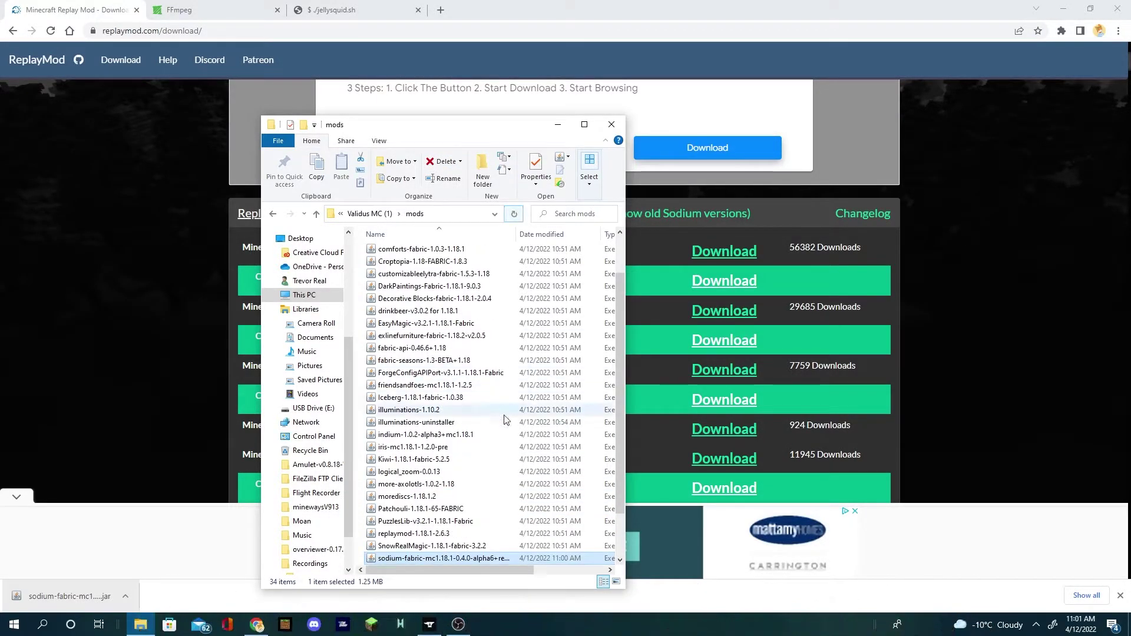
{"action": "scroll", "coordinate": [504, 426], "scroll_direction": "down", "scroll_amount": 3}
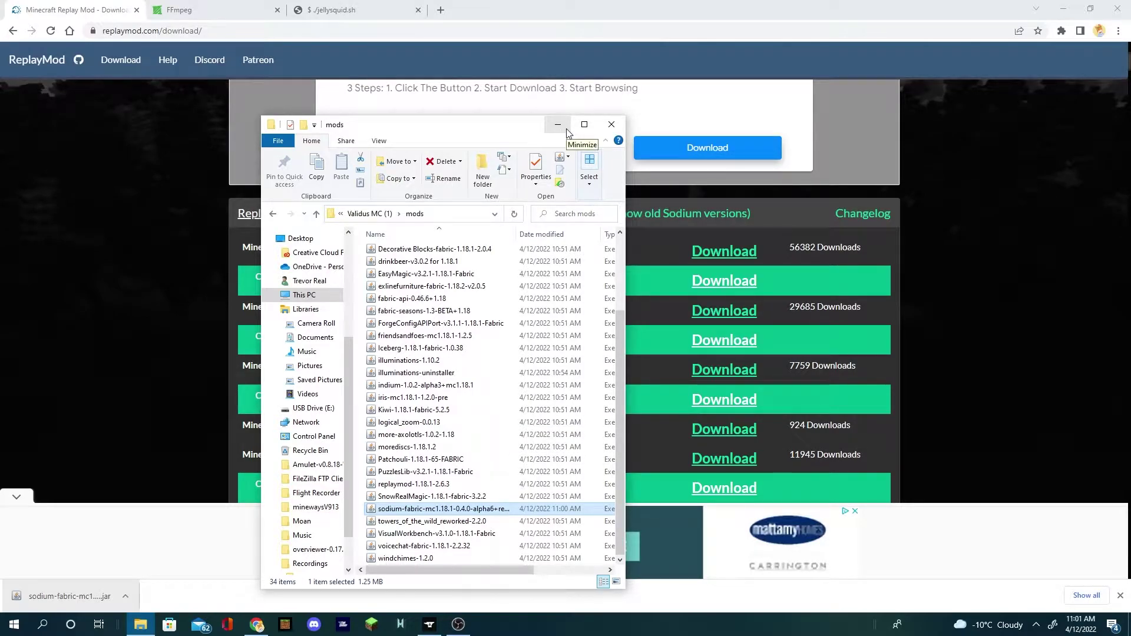
{"action": "left_click", "coordinate": [612, 125]}
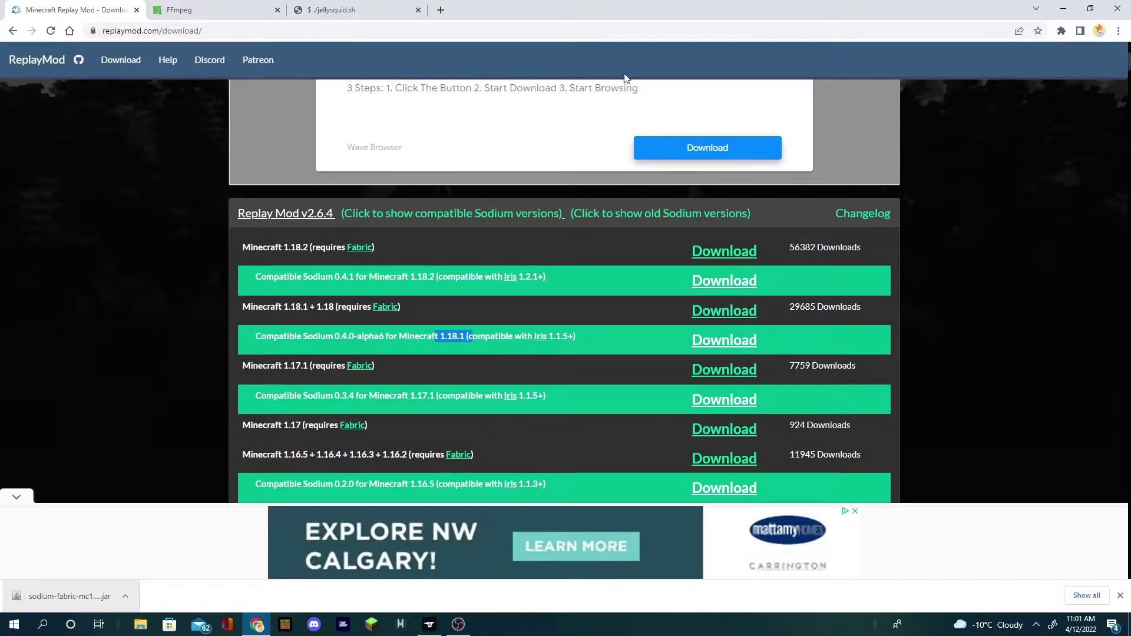
Launch the first modpack from CurseForge and load replay 2022_04_12_10_55_32 in Replay Viewer.
{"action": "left_click", "coordinate": [429, 623]}
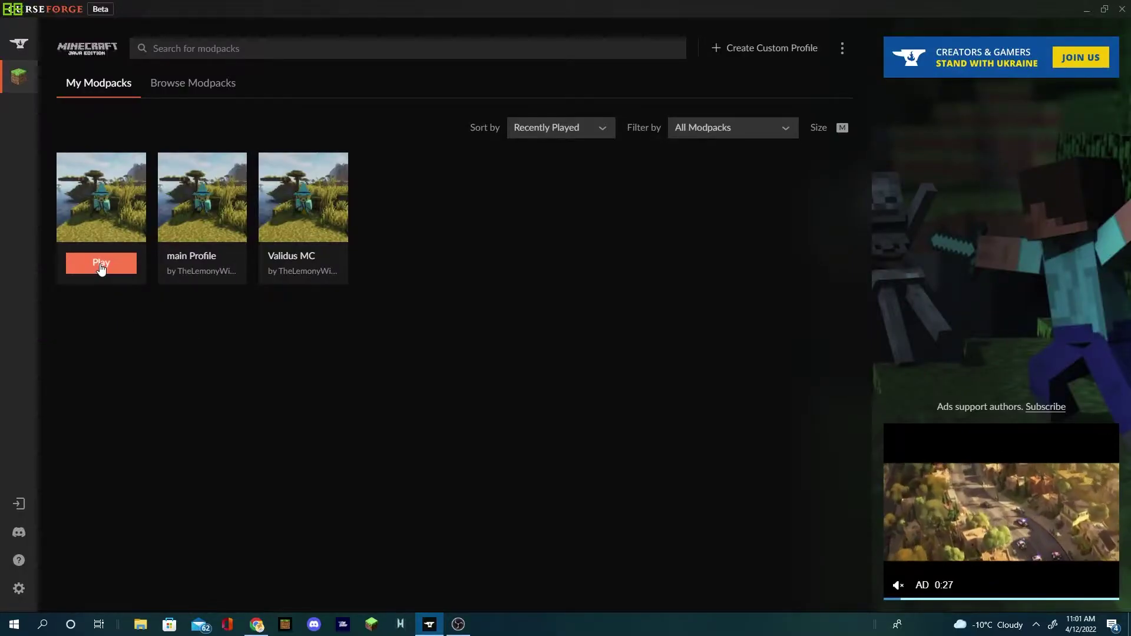
{"action": "left_click", "coordinate": [101, 264]}
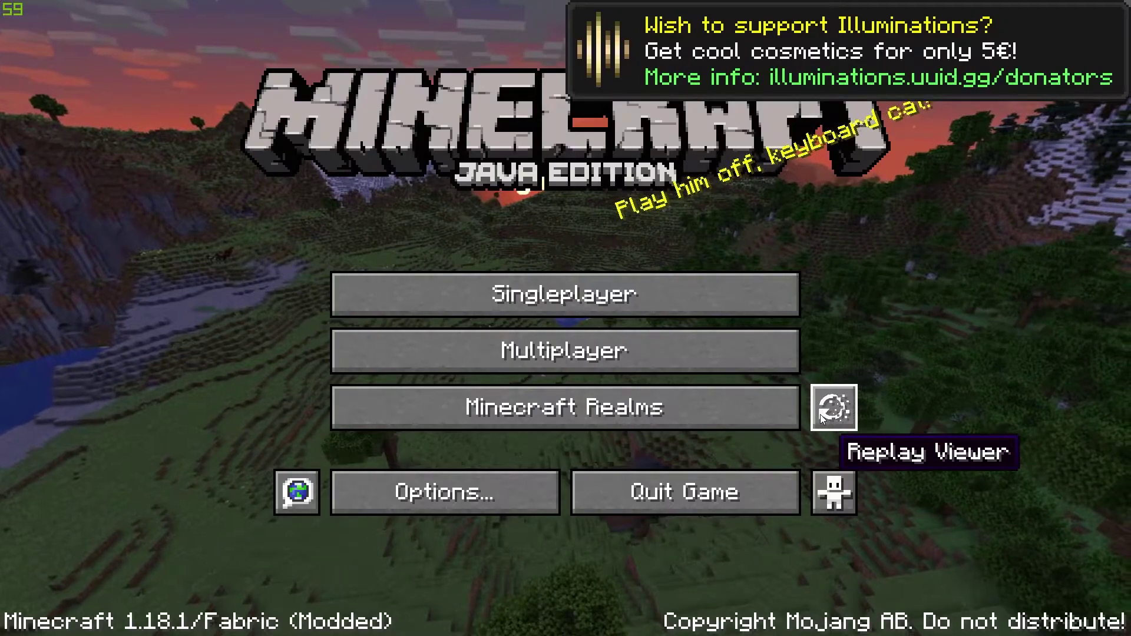
{"action": "left_click", "coordinate": [825, 414]}
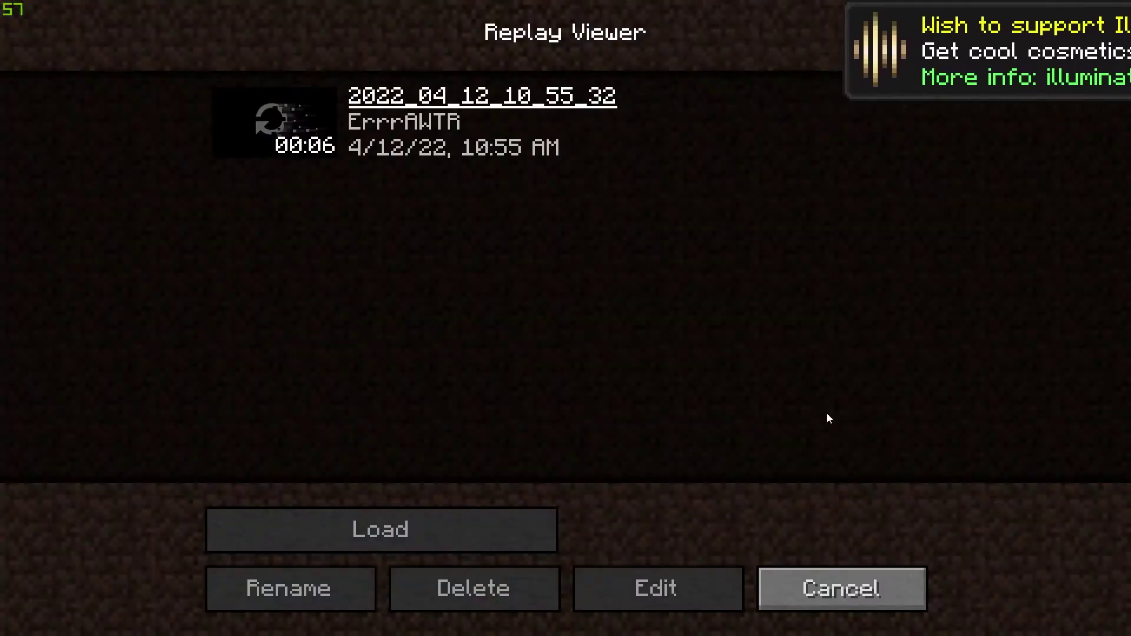
{"action": "left_click", "coordinate": [836, 596]}
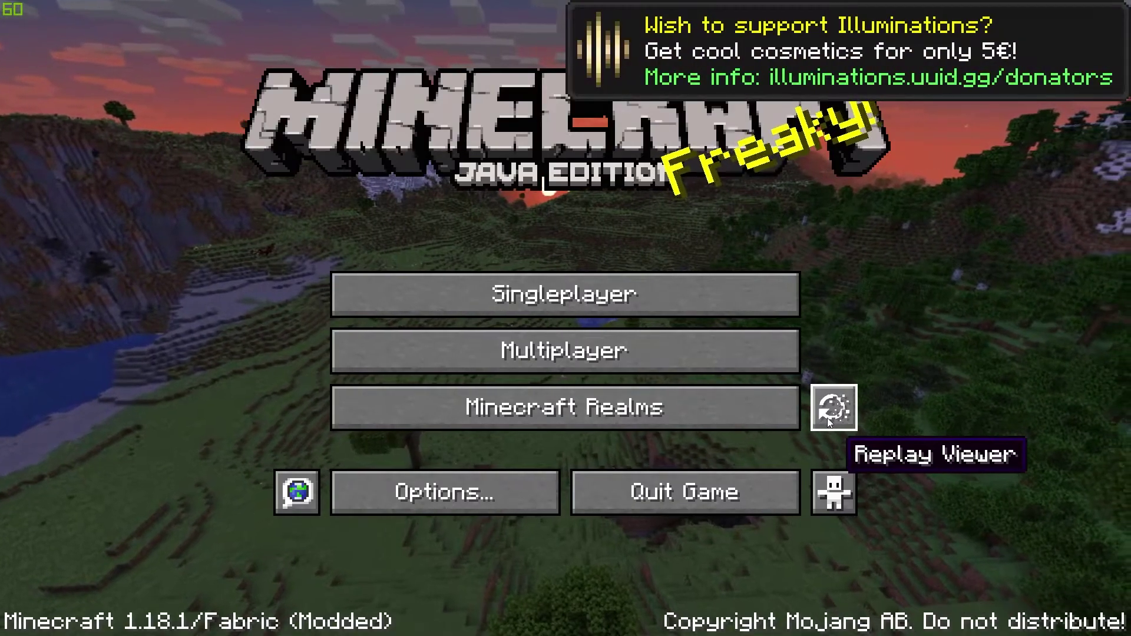
{"action": "left_click", "coordinate": [826, 411]}
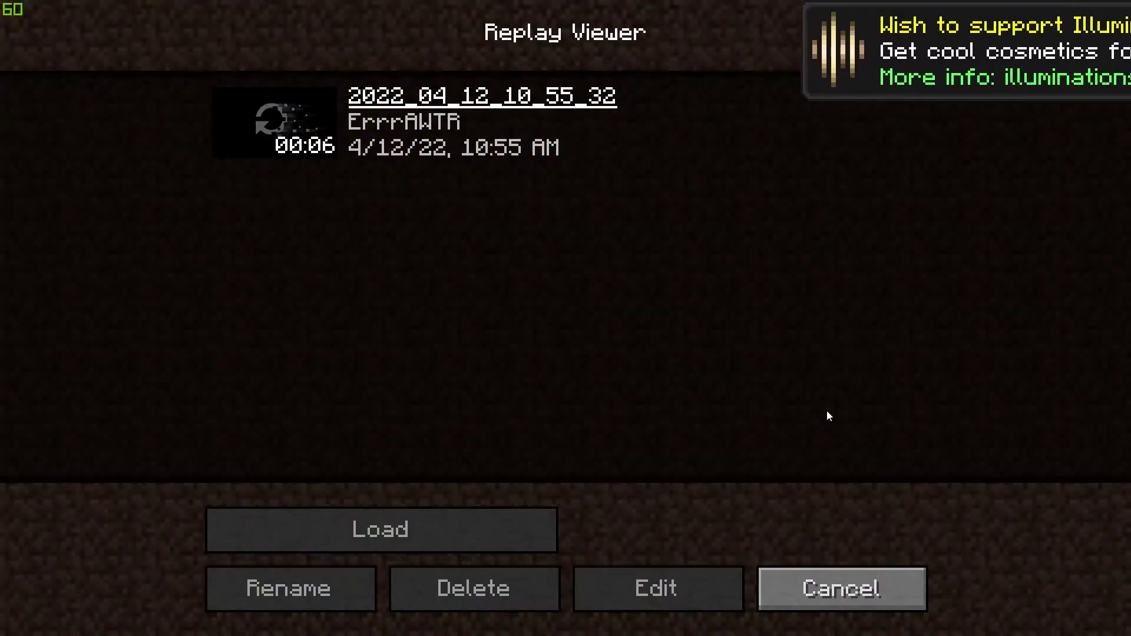
{"action": "left_click", "coordinate": [300, 146]}
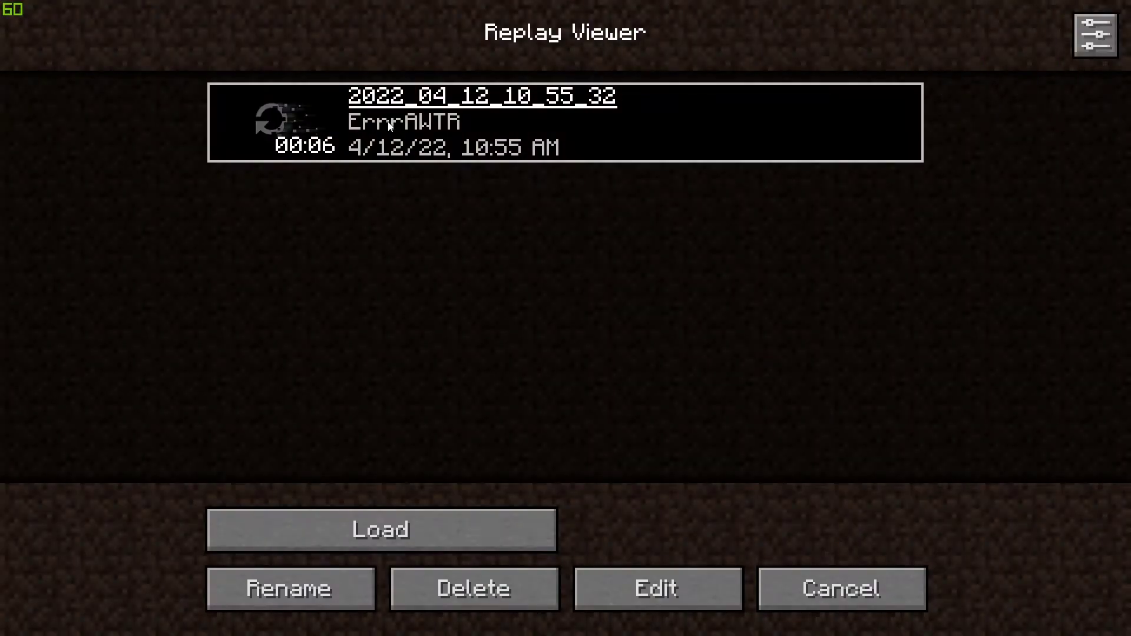
{"action": "left_click", "coordinate": [491, 551]}
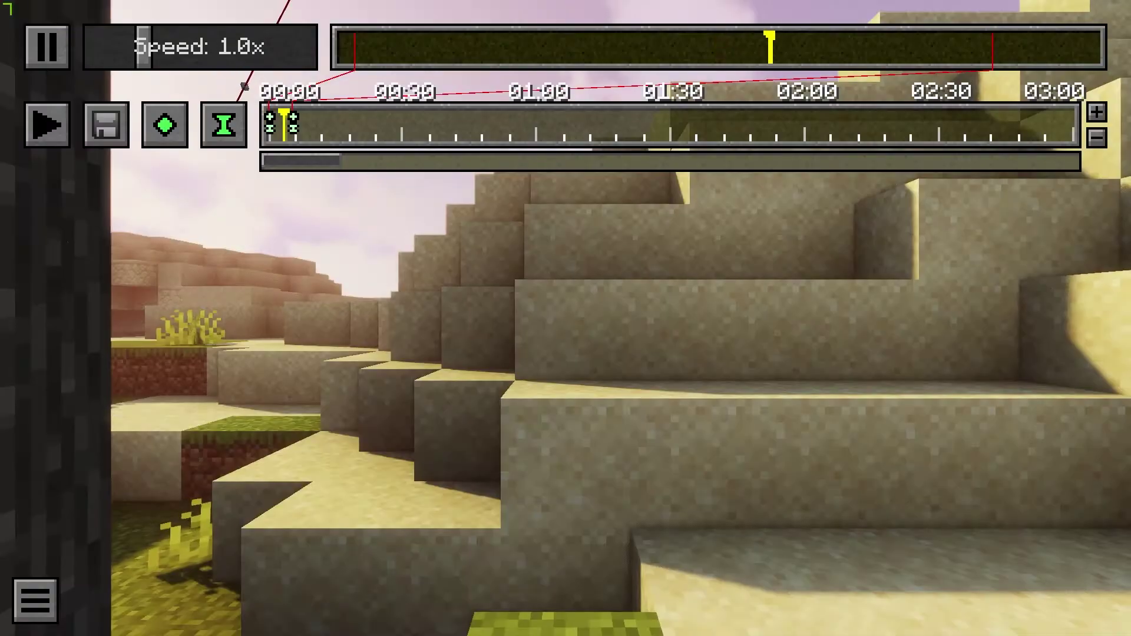
{"action": "key", "text": "Escape"}
{"action": "key", "text": "Escape"}
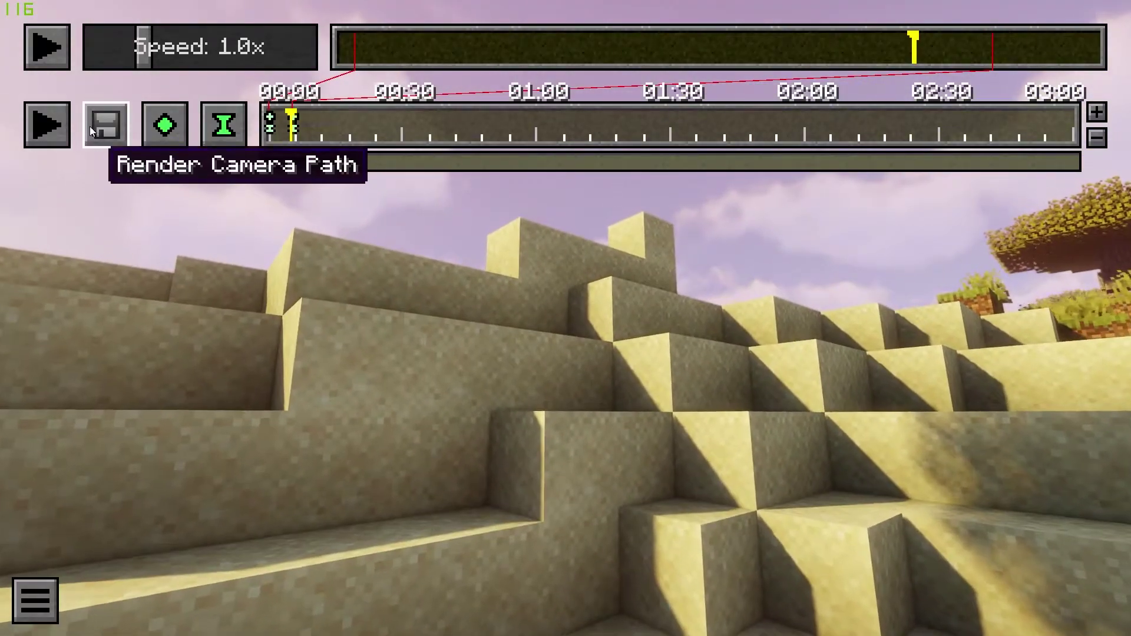
{"action": "left_click", "coordinate": [104, 123]}
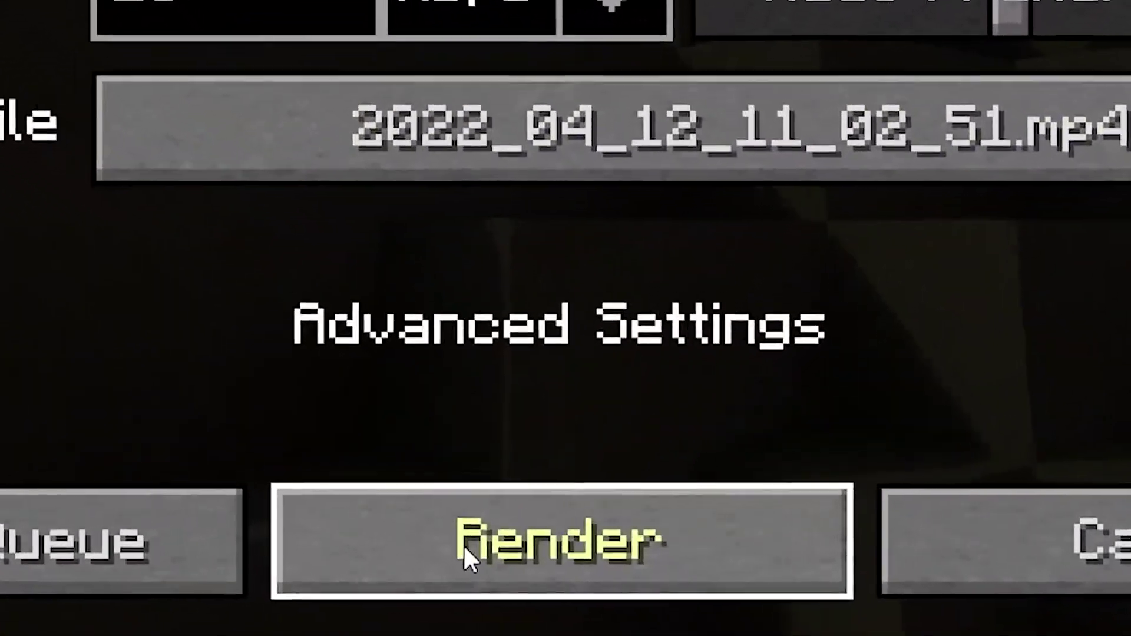
{"action": "left_click", "coordinate": [525, 544]}
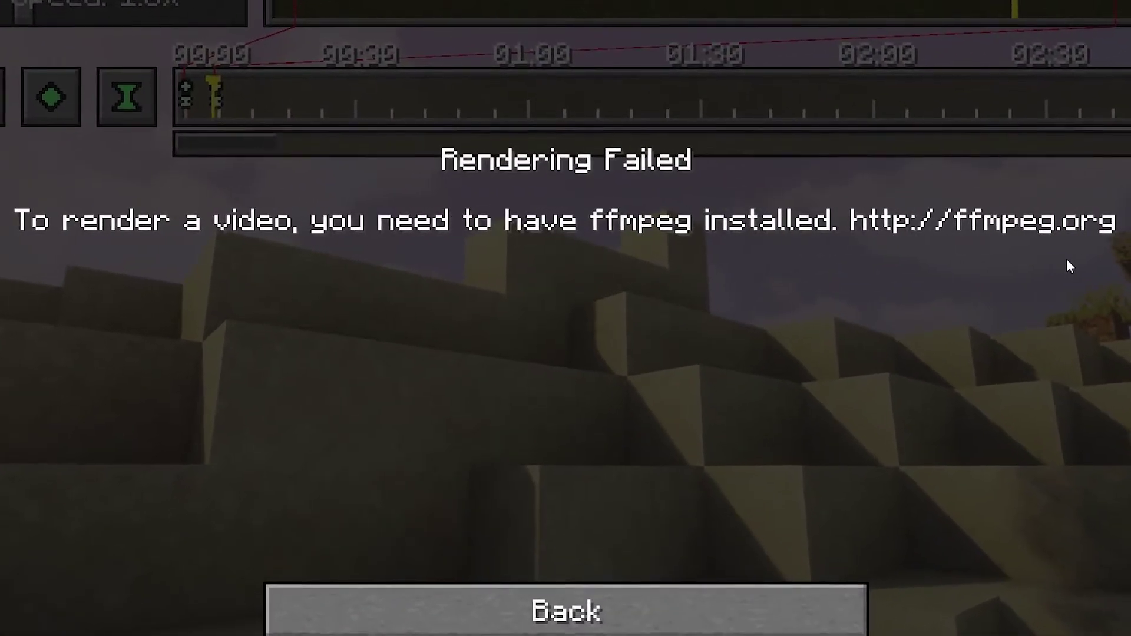
{"action": "left_click", "coordinate": [737, 607]}
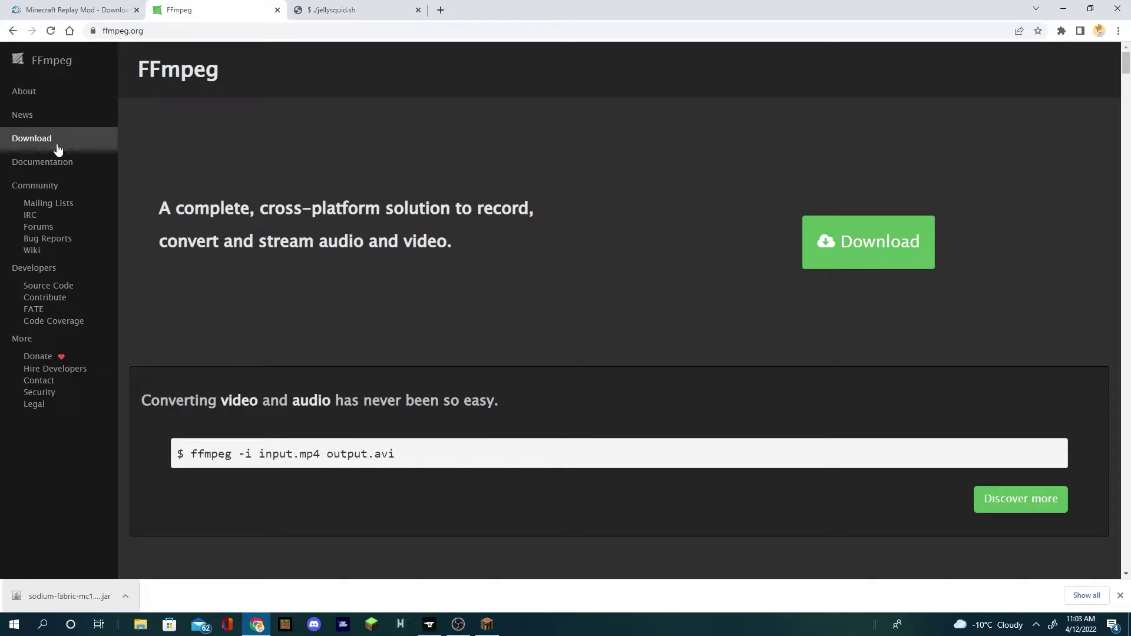
Go from the FFmpeg download page's Windows options to the gyan.dev builds page.
{"action": "left_click", "coordinate": [62, 140]}
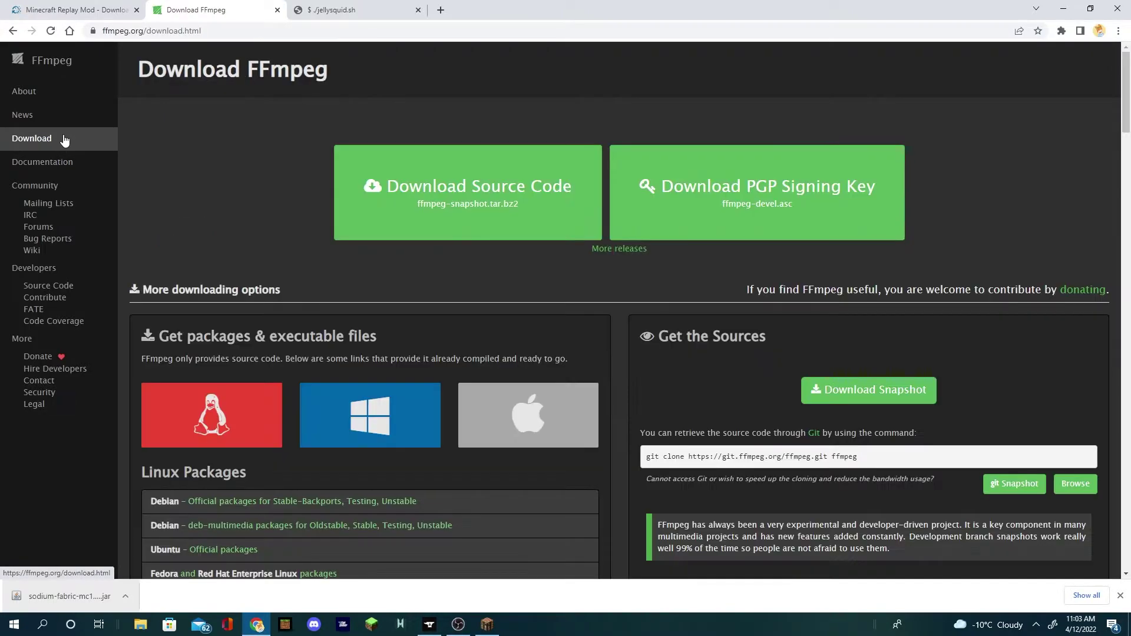
{"action": "scroll", "coordinate": [413, 189], "scroll_direction": "down", "scroll_amount": 4}
{"action": "left_click", "coordinate": [416, 178]}
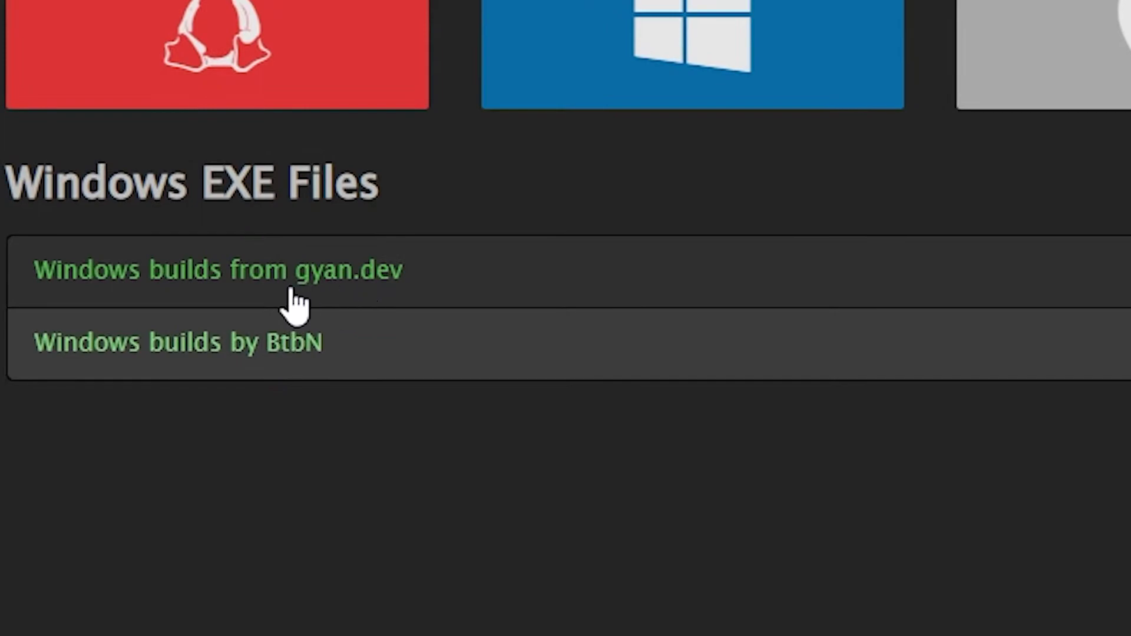
{"action": "left_click", "coordinate": [327, 288]}
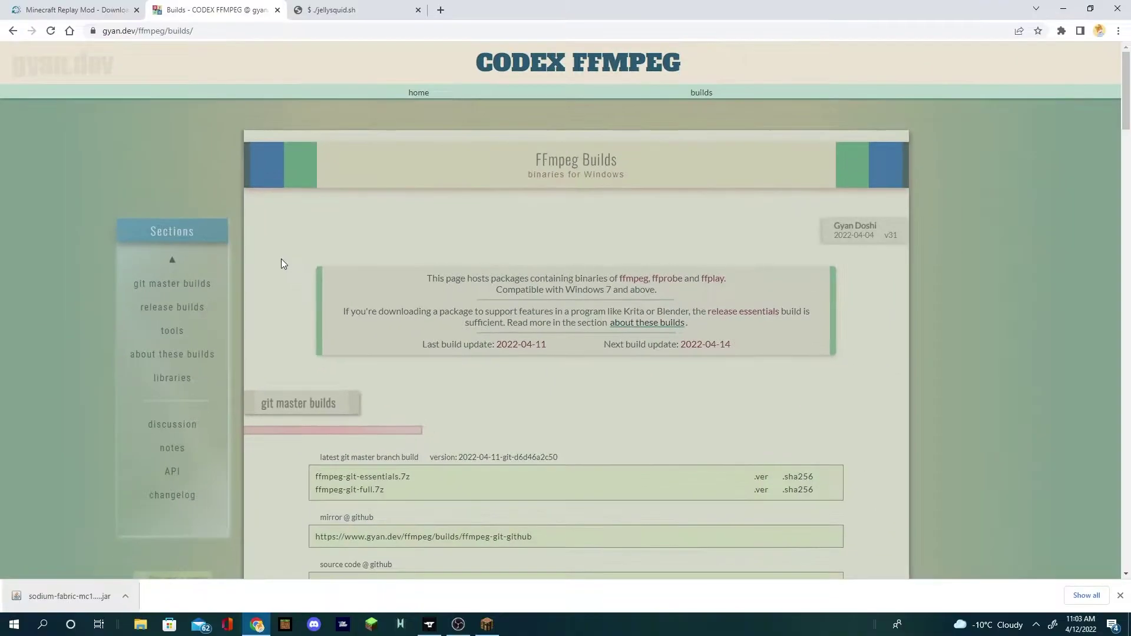
Follow the GitHub mirror link and download the ffmpeg essentials_build.zip.
{"action": "scroll", "coordinate": [525, 236], "scroll_direction": "down", "scroll_amount": 3}
{"action": "scroll", "coordinate": [518, 177], "scroll_direction": "up", "scroll_amount": 3}
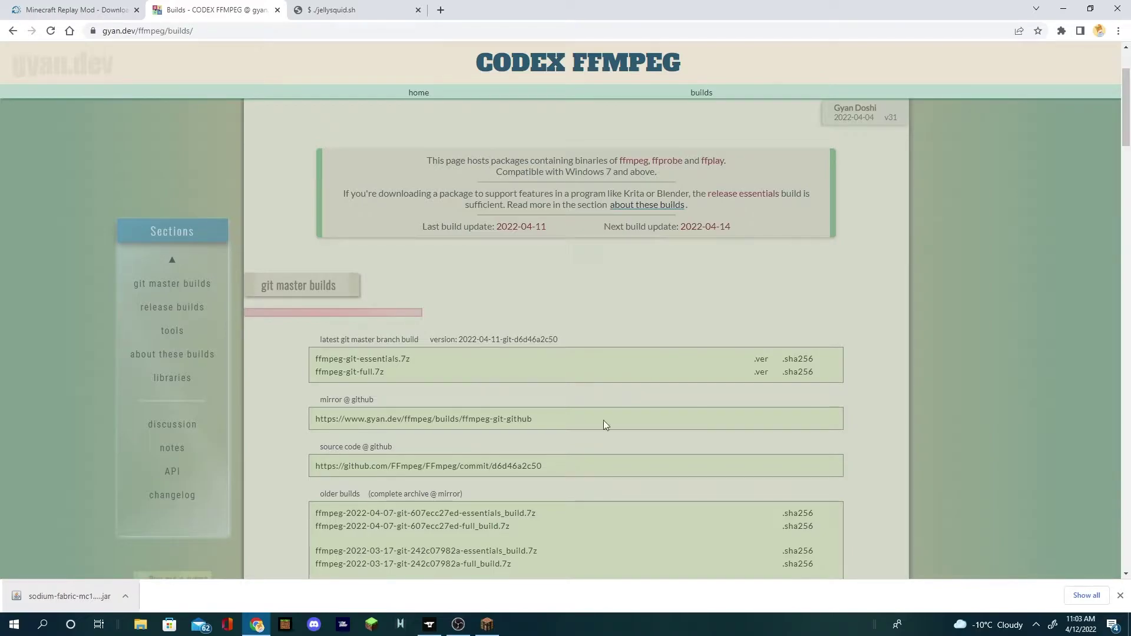
{"action": "scroll", "coordinate": [603, 421], "scroll_direction": "down", "scroll_amount": 1}
{"action": "left_click_drag", "start_coordinate": [321, 399], "coordinate": [441, 419]}
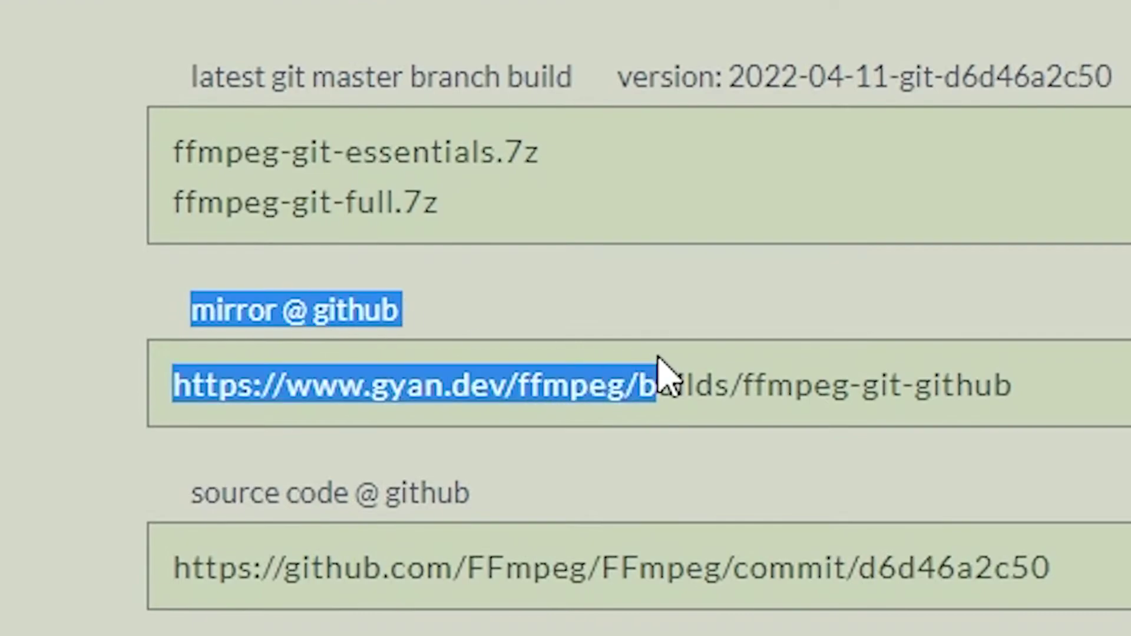
{"action": "left_click", "coordinate": [620, 337]}
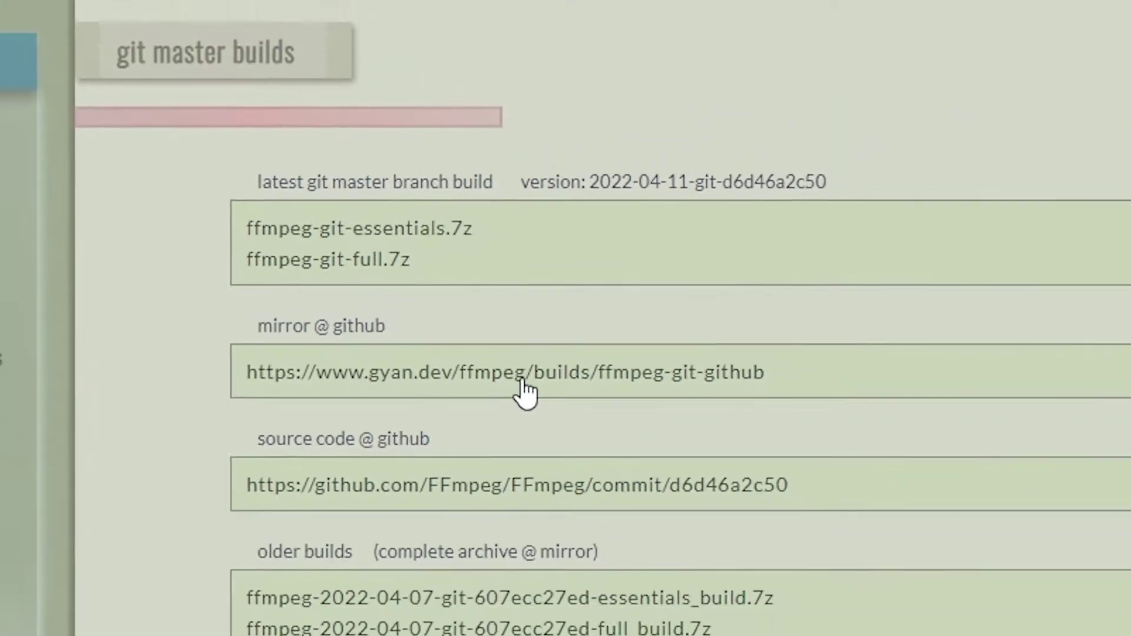
{"action": "left_click", "coordinate": [625, 399]}
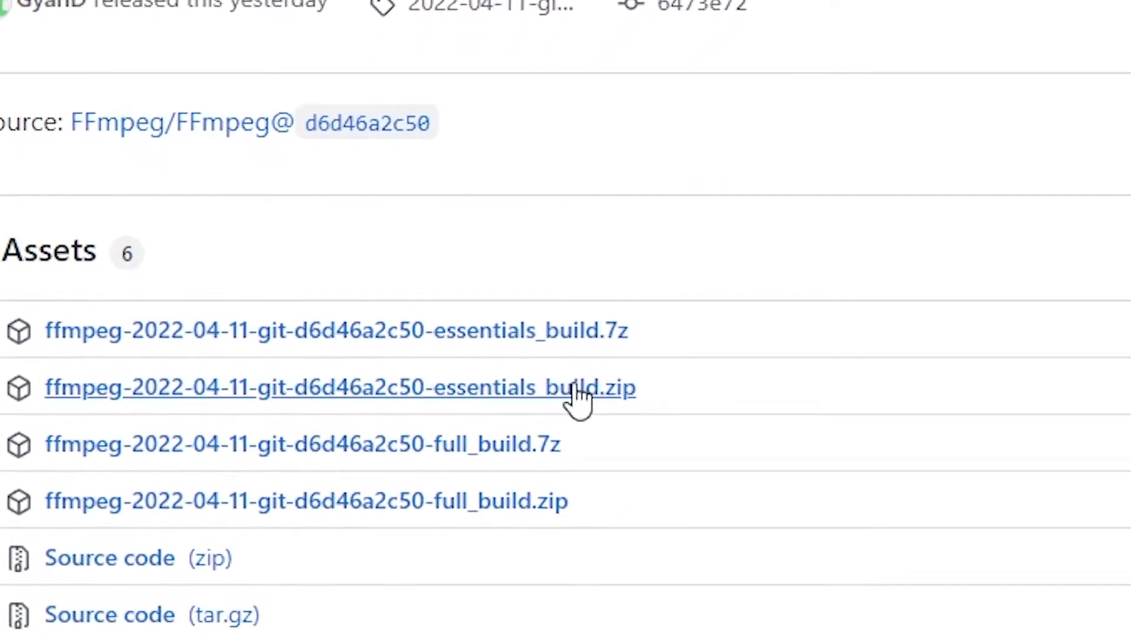
{"action": "left_click", "coordinate": [575, 390]}
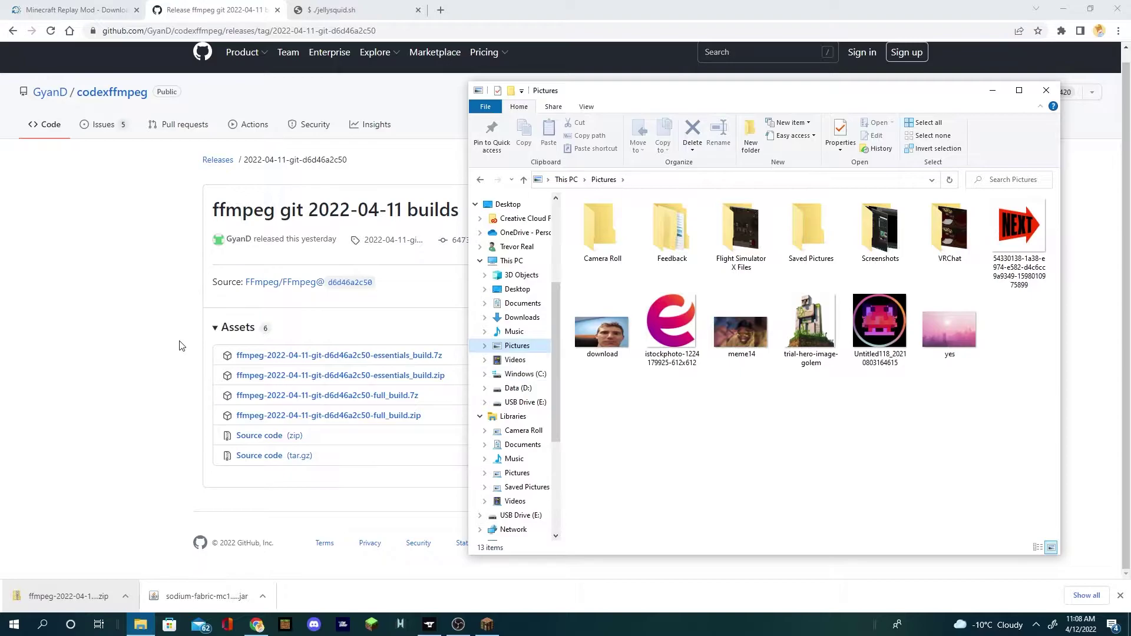
Extract the ffmpeg essentials zip and move the extracted ffmpeg folder onto the desktop.
{"action": "left_click", "coordinate": [70, 594]}
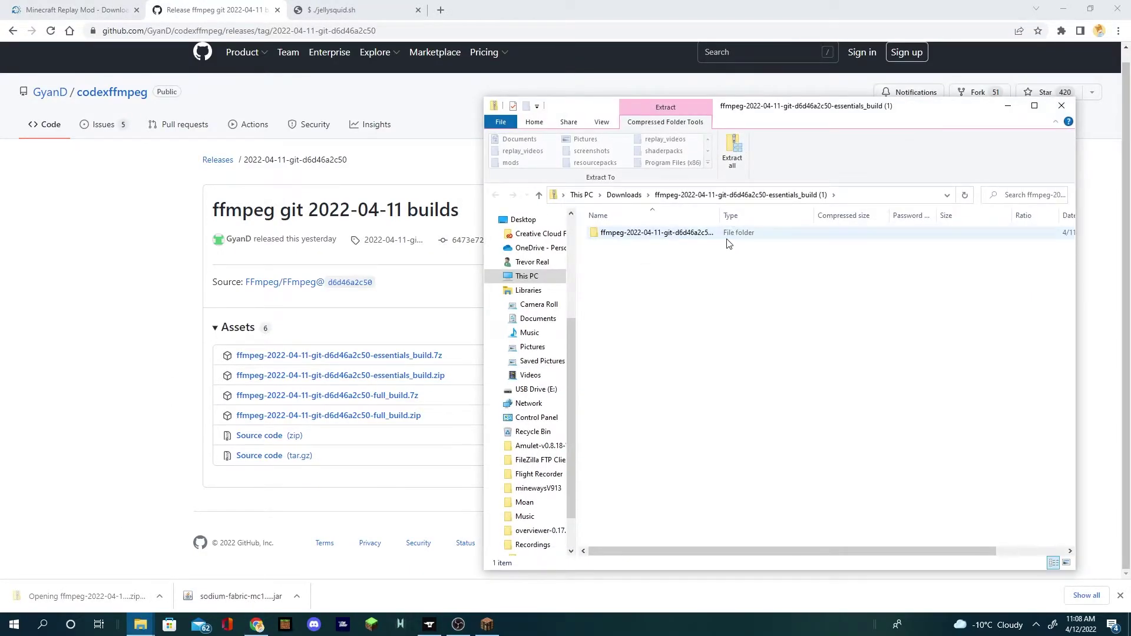
{"action": "left_click", "coordinate": [732, 155]}
{"action": "left_click", "coordinate": [671, 426]}
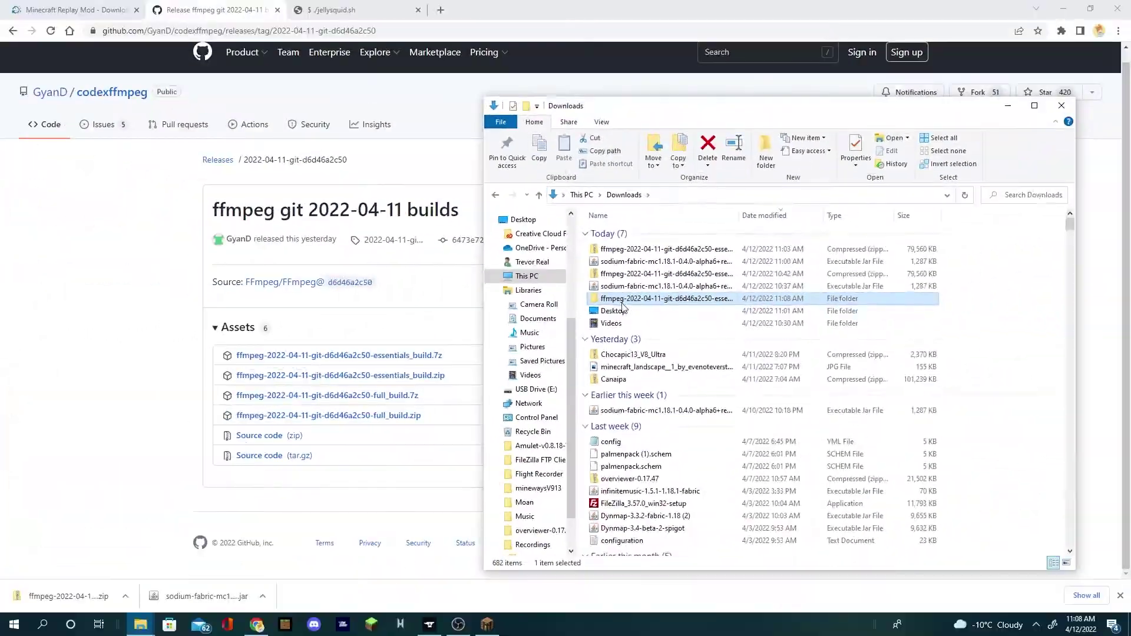
{"action": "double_click", "coordinate": [471, 294]}
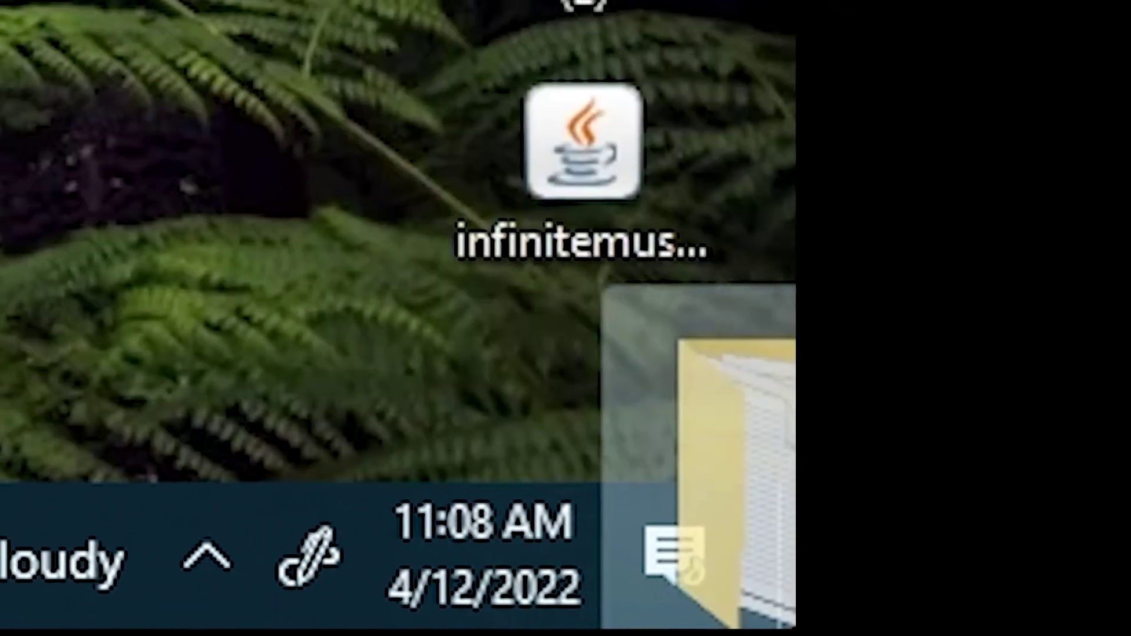
{"action": "left_click_drag", "start_coordinate": [1113, 601], "coordinate": [545, 350]}
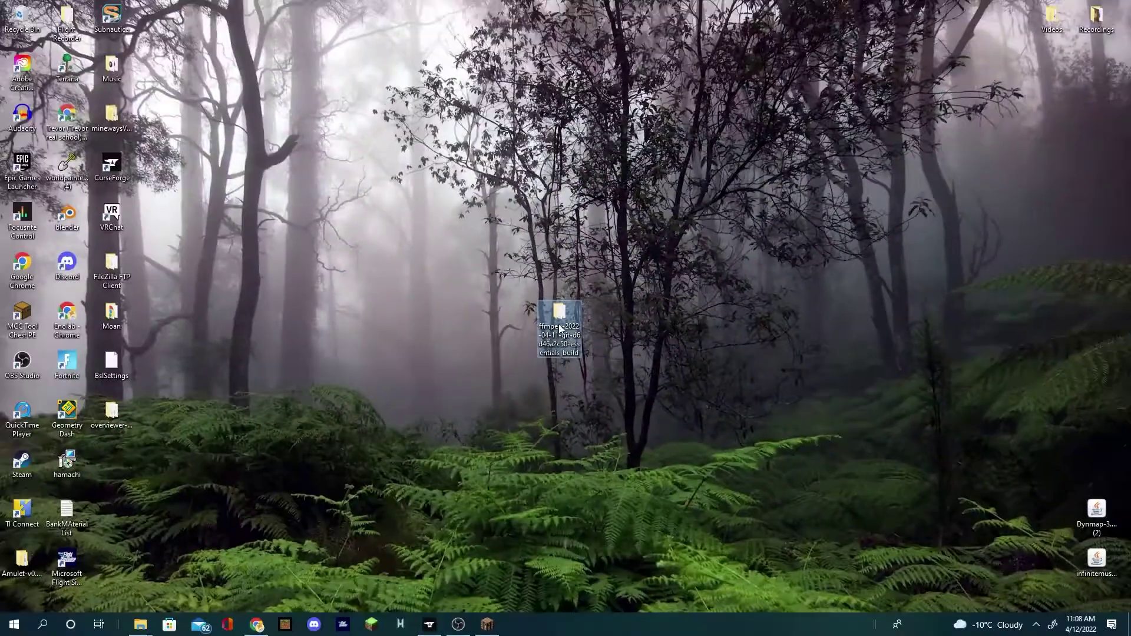
Close all Explorer windows, then open This PC, Windows (C:), and Program Files (x86).
{"action": "right_click", "coordinate": [140, 624]}
{"action": "left_click", "coordinate": [117, 600]}
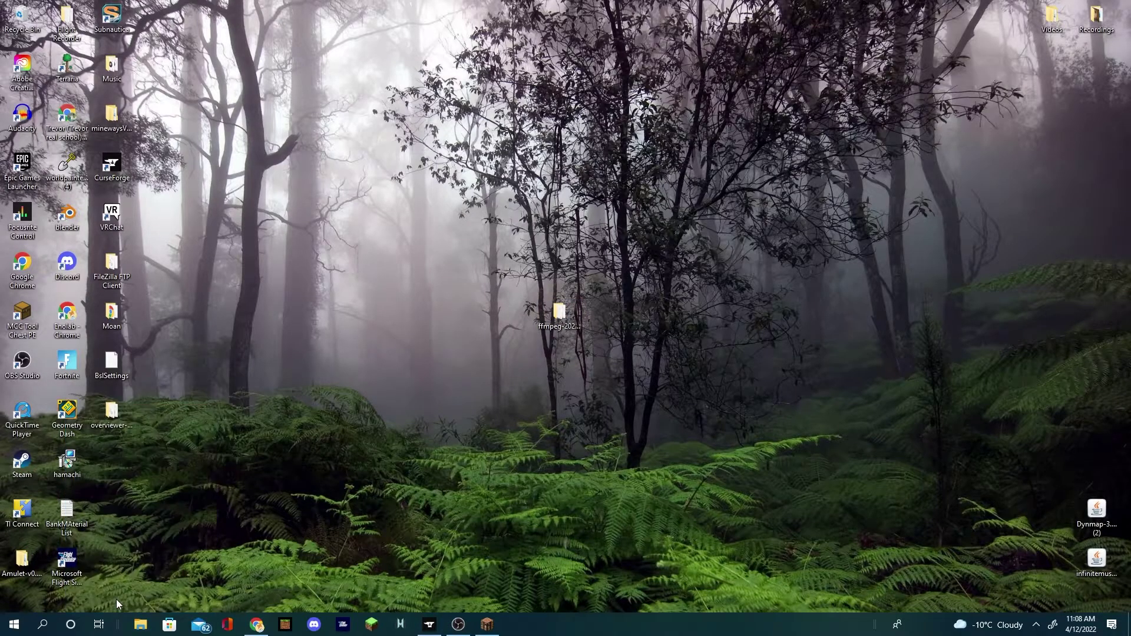
{"action": "left_click", "coordinate": [141, 625]}
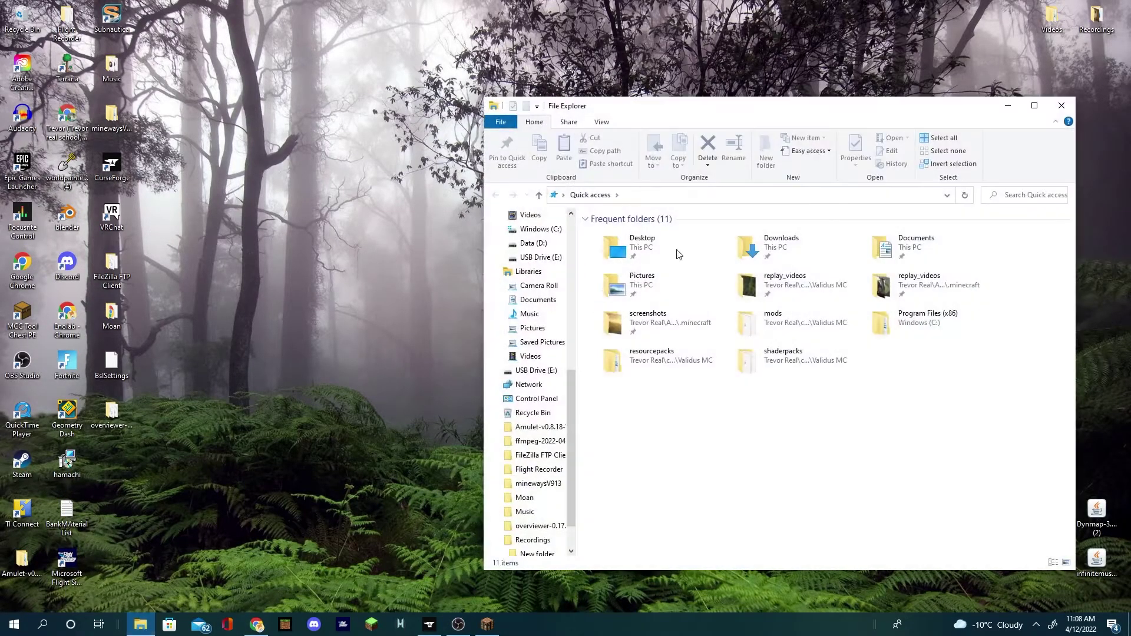
{"action": "scroll", "coordinate": [530, 342], "scroll_direction": "up", "scroll_amount": 3}
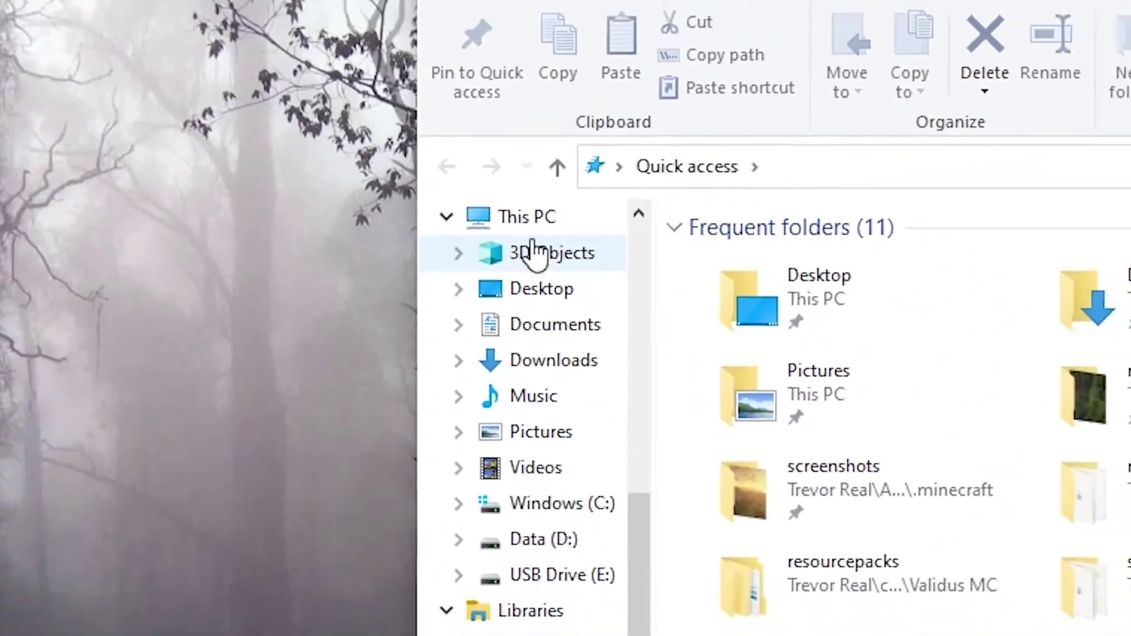
{"action": "left_click", "coordinate": [526, 217]}
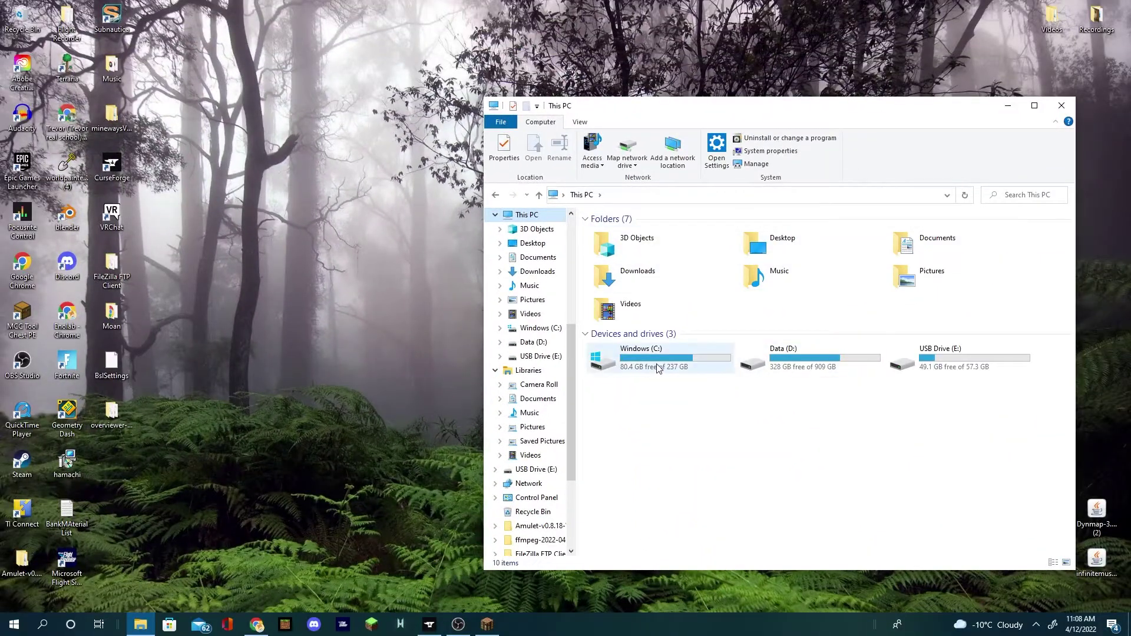
{"action": "double_click", "coordinate": [657, 365]}
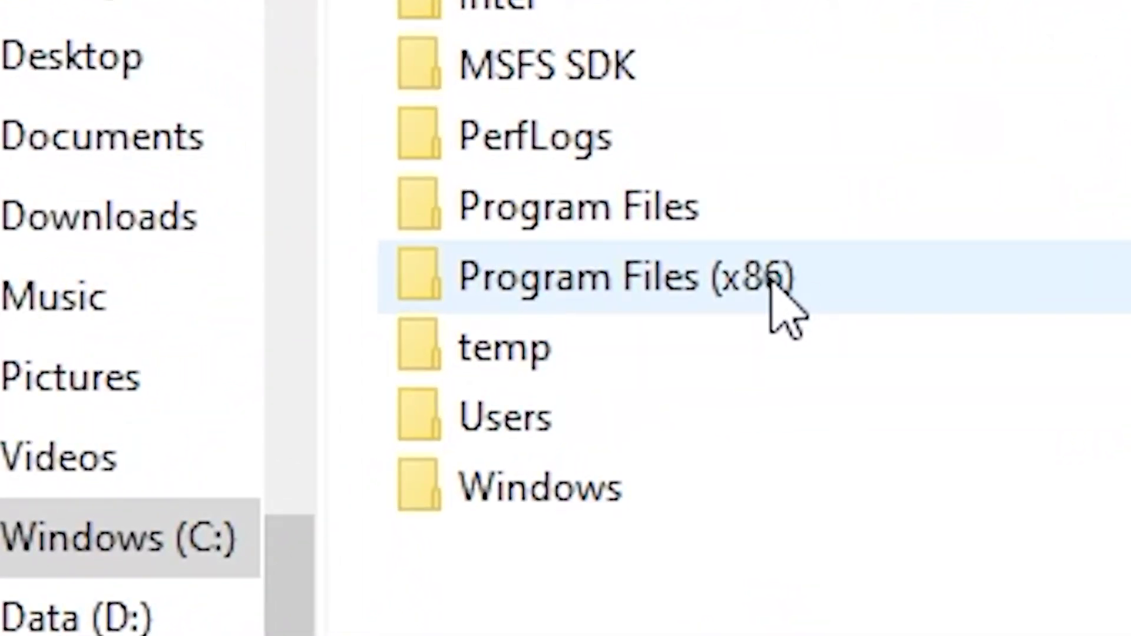
{"action": "double_click", "coordinate": [769, 274]}
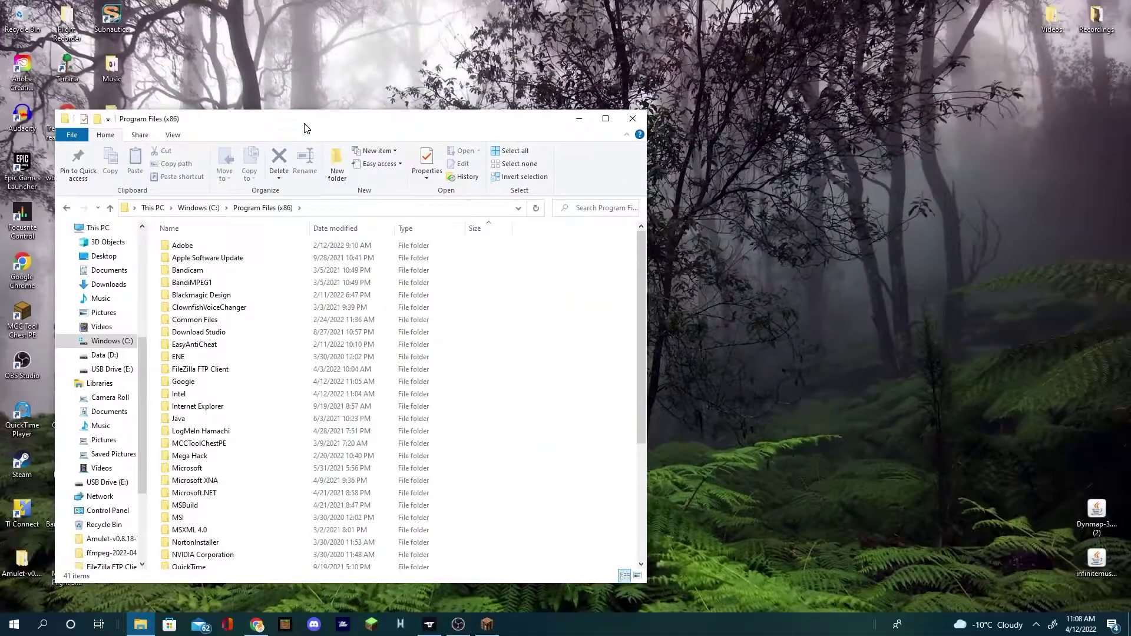
Copy the desktop ffmpeg folder into Program Files (x86), granting administrator permission.
{"action": "left_click_drag", "start_coordinate": [305, 128], "coordinate": [405, 122]}
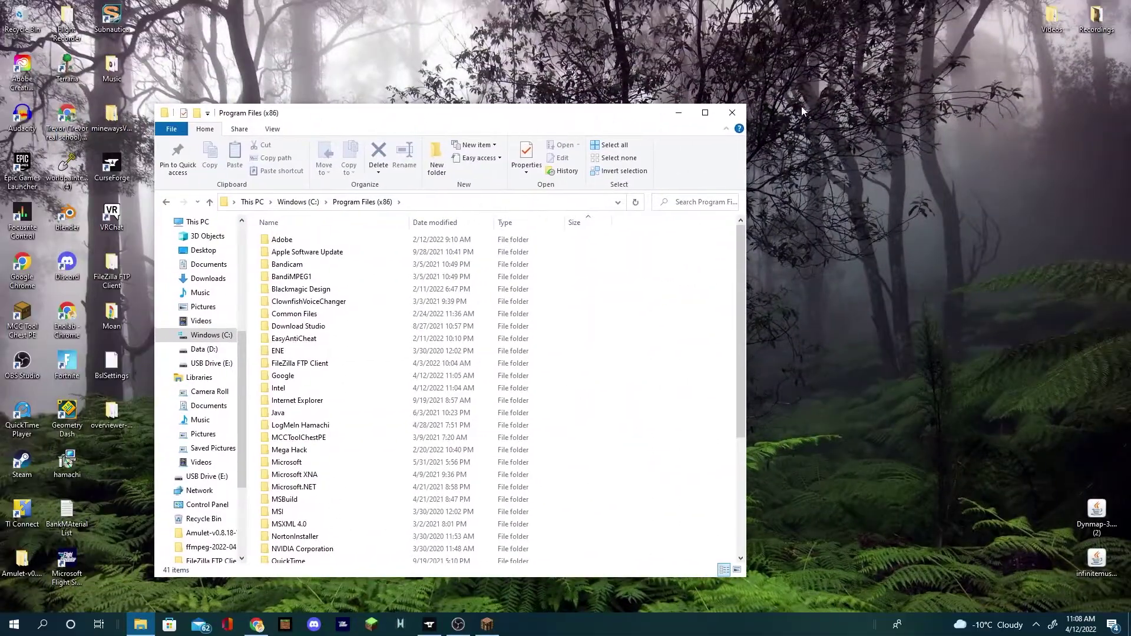
{"action": "left_click_drag", "start_coordinate": [752, 189], "coordinate": [463, 190]}
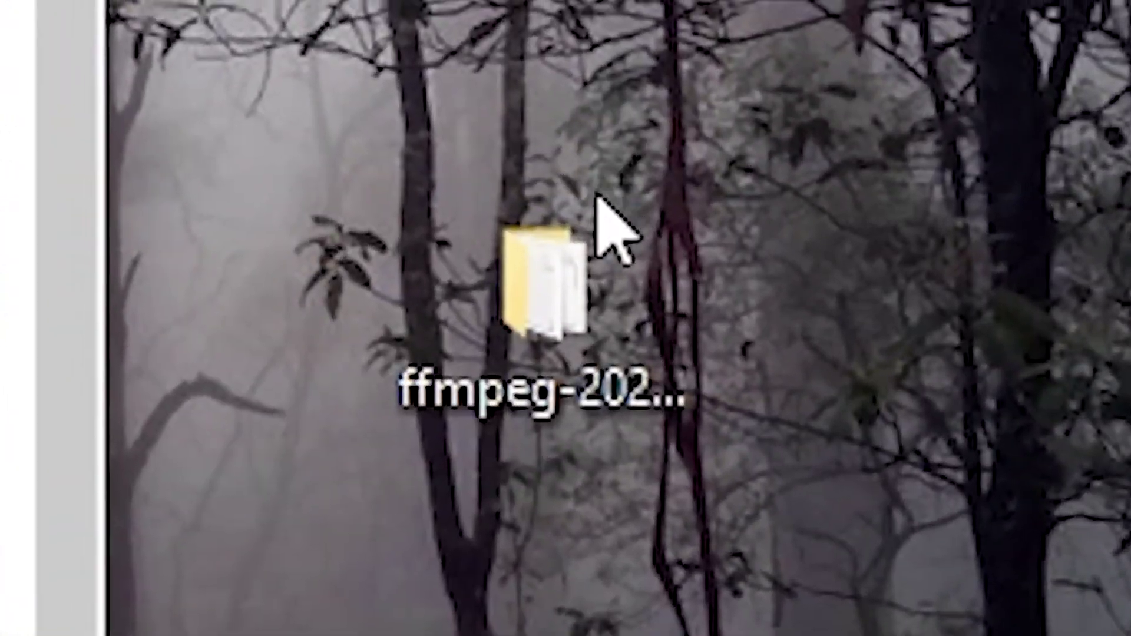
{"action": "left_click_drag", "start_coordinate": [565, 318], "coordinate": [0, 354]}
{"action": "left_click_drag", "start_coordinate": [602, 330], "coordinate": [603, 332]}
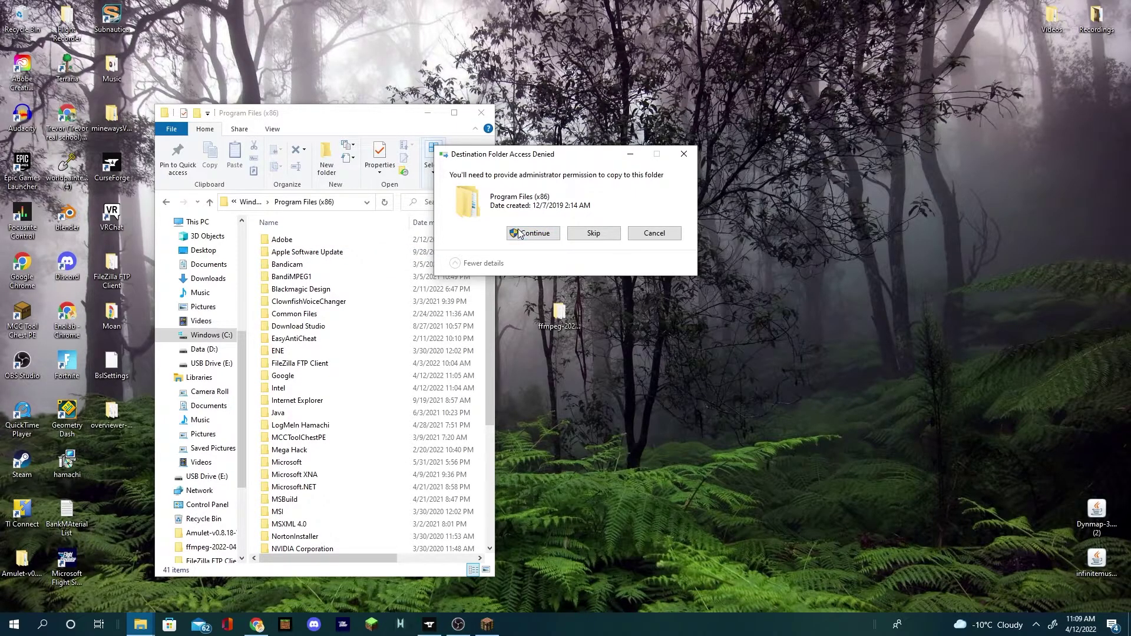
{"action": "left_click", "coordinate": [520, 235]}
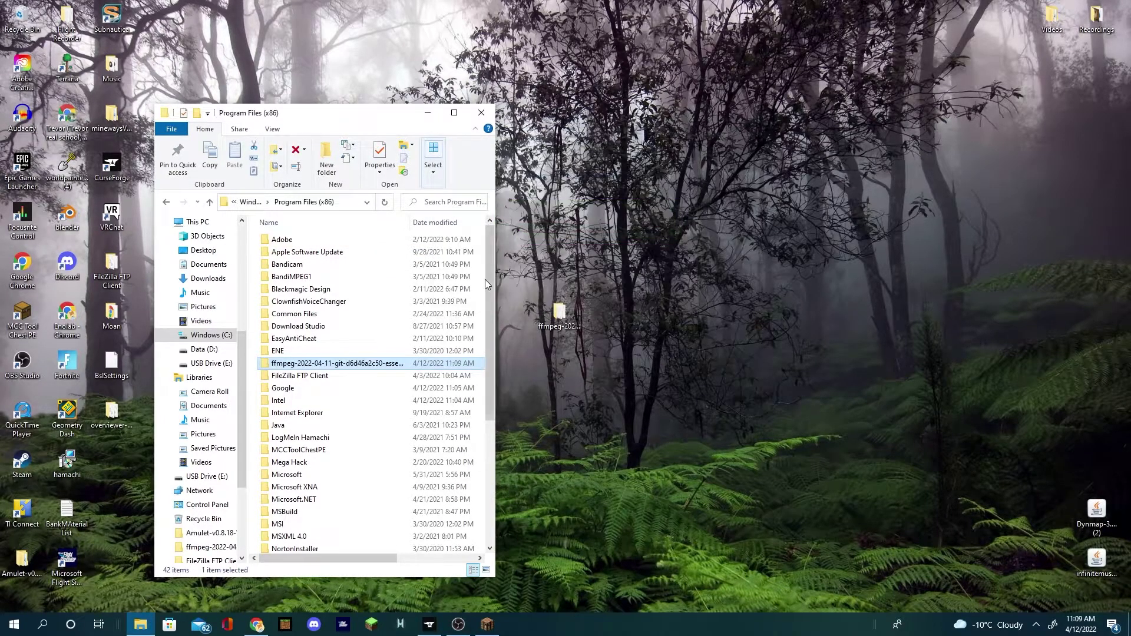
Rename the copied folder to ffmpeg.
{"action": "right_click", "coordinate": [385, 368]}
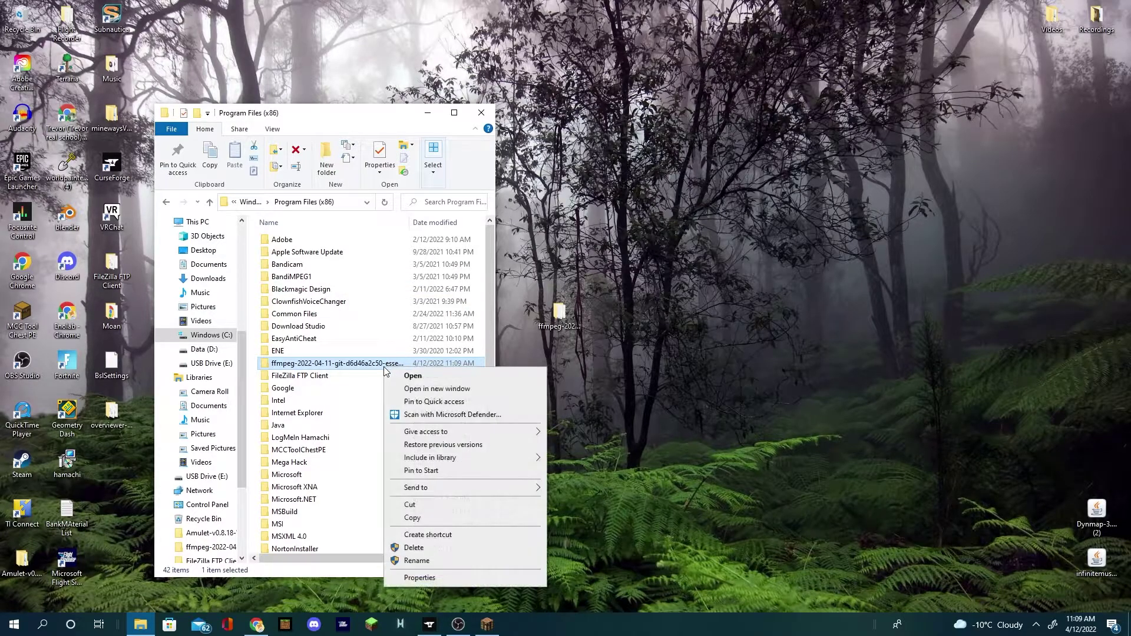
{"action": "left_click", "coordinate": [442, 563]}
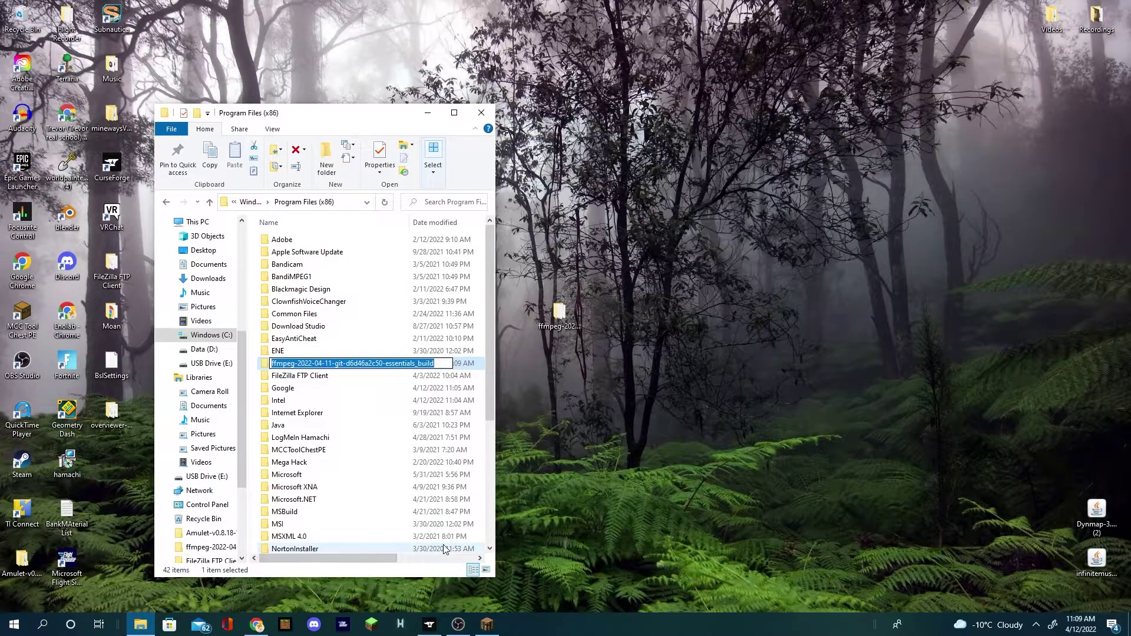
{"action": "type", "text": "ffmpeg"}
{"action": "key", "text": "Return"}
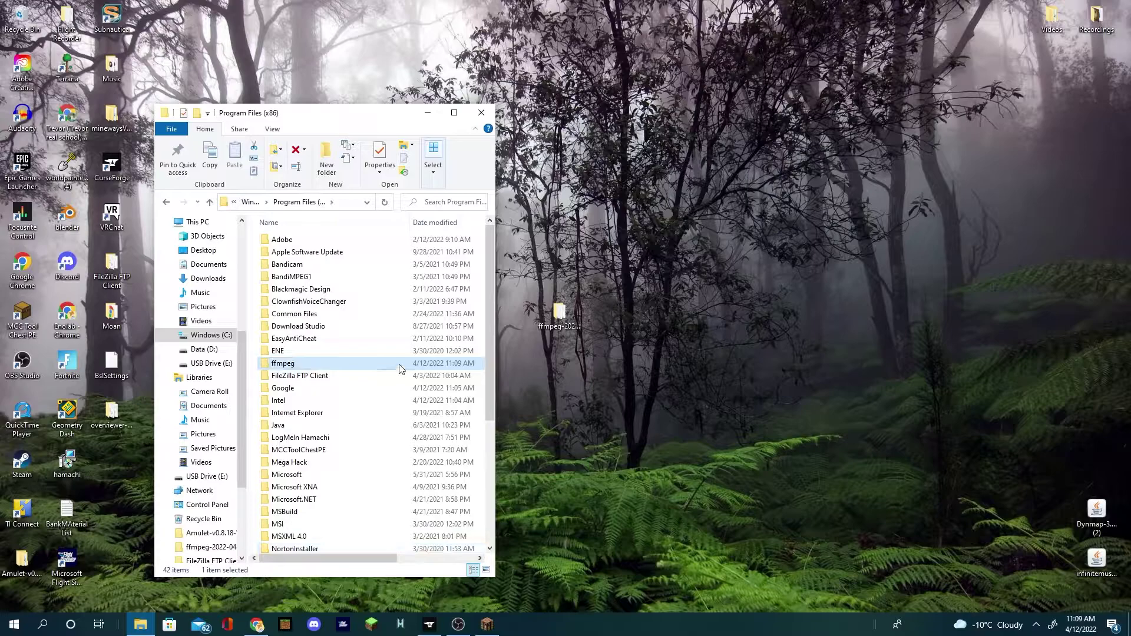
Open ffmpeg\bin and copy its full path from the address bar.
{"action": "double_click", "coordinate": [398, 365]}
{"action": "double_click", "coordinate": [312, 242]}
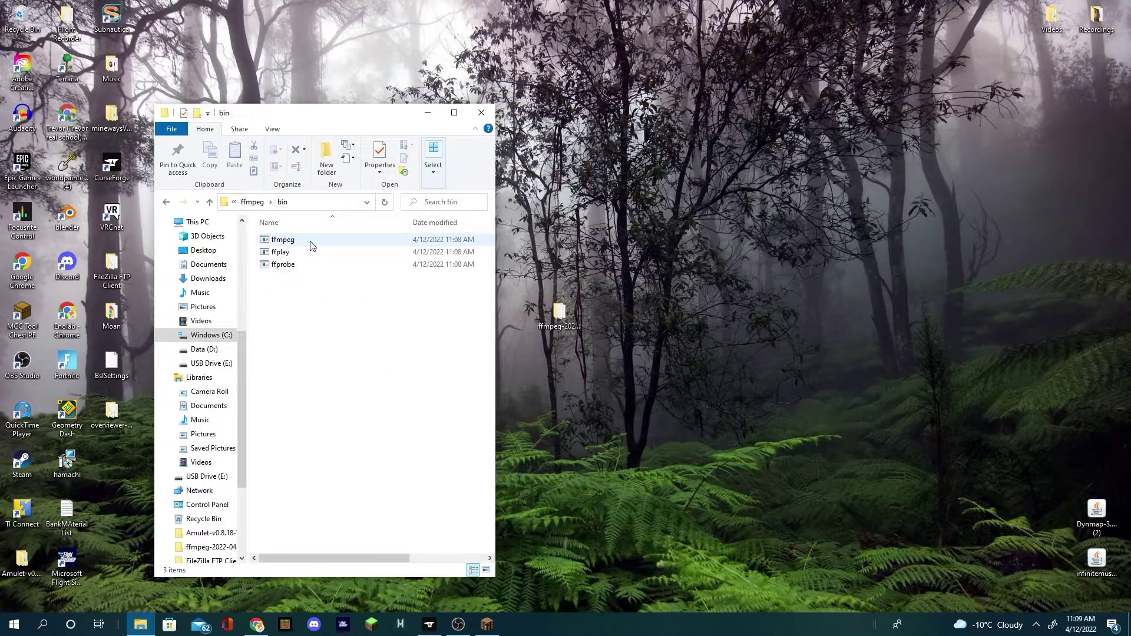
{"action": "left_click", "coordinate": [327, 202]}
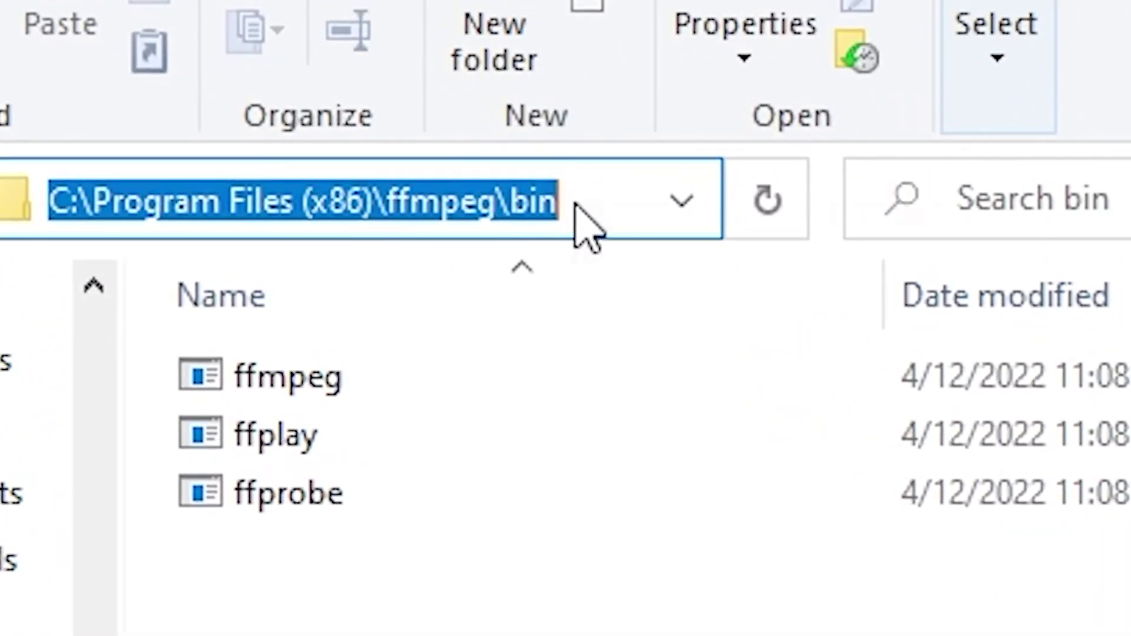
{"action": "right_click", "coordinate": [436, 202]}
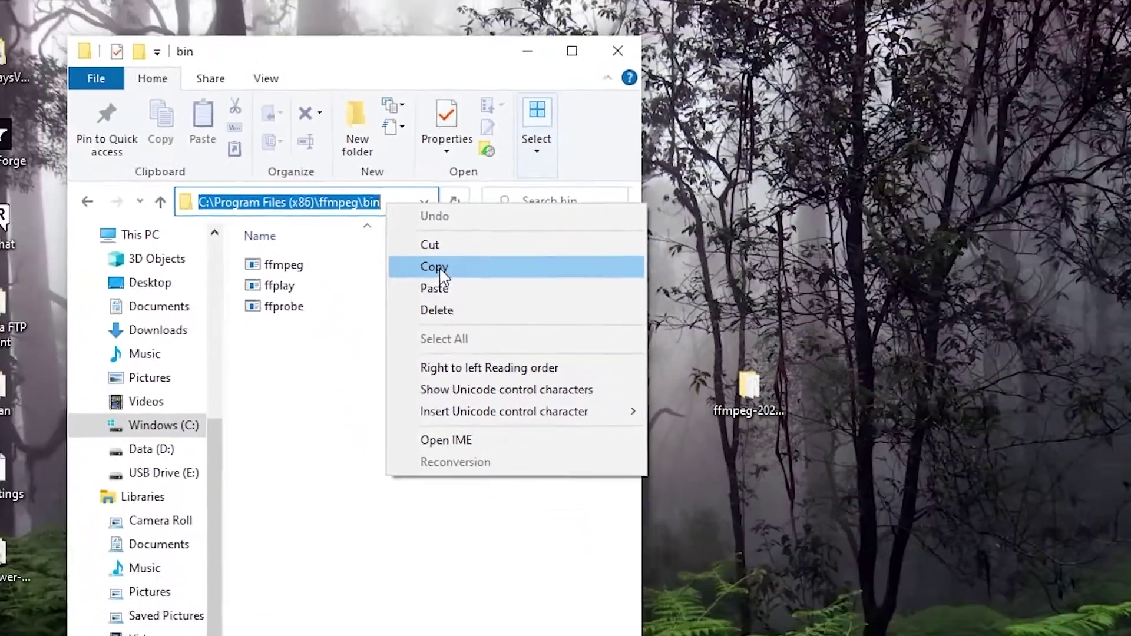
{"action": "left_click", "coordinate": [729, 386]}
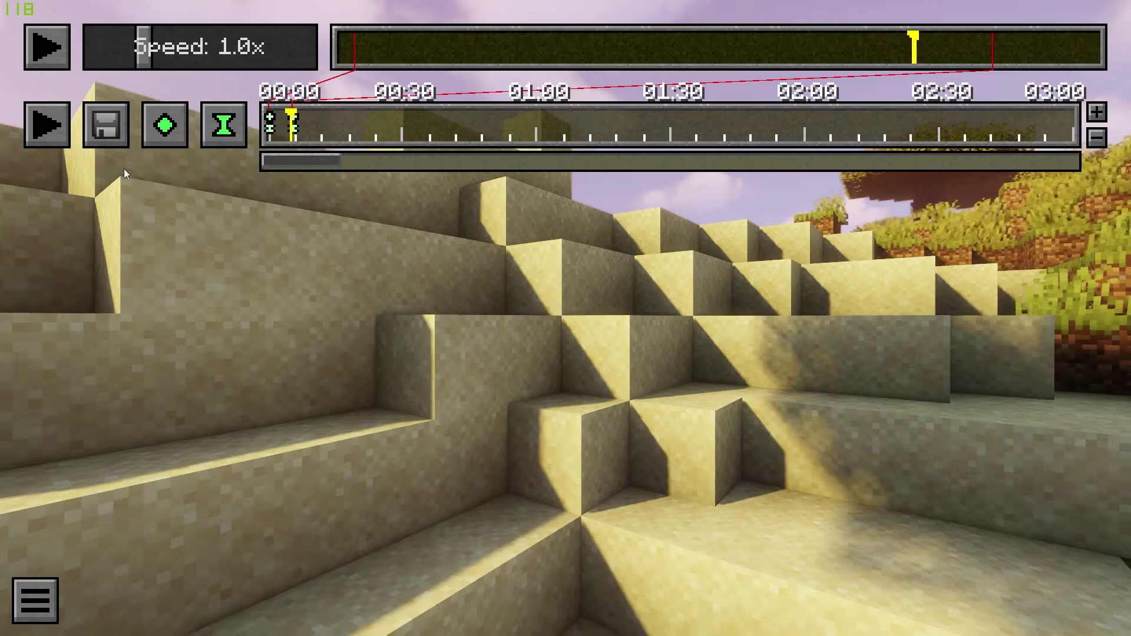
Set the render Command to the pasted bin path plus \ffmpeg.exe and render the video.
{"action": "left_click", "coordinate": [125, 145]}
{"action": "scroll", "coordinate": [436, 469], "scroll_direction": "down", "scroll_amount": 10}
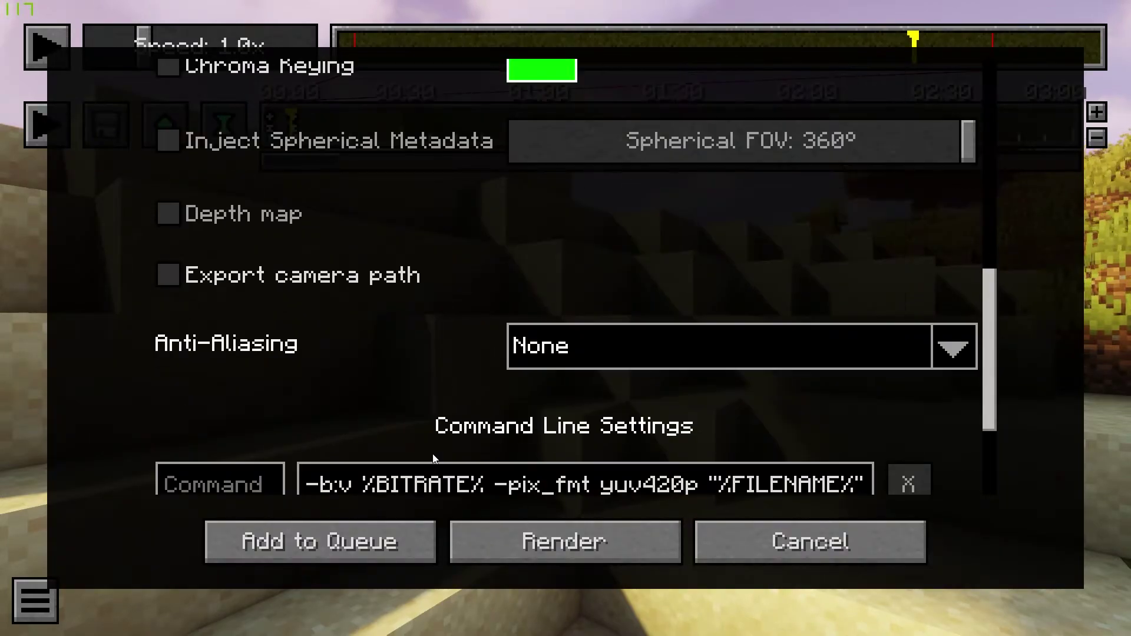
{"action": "left_click", "coordinate": [245, 334]}
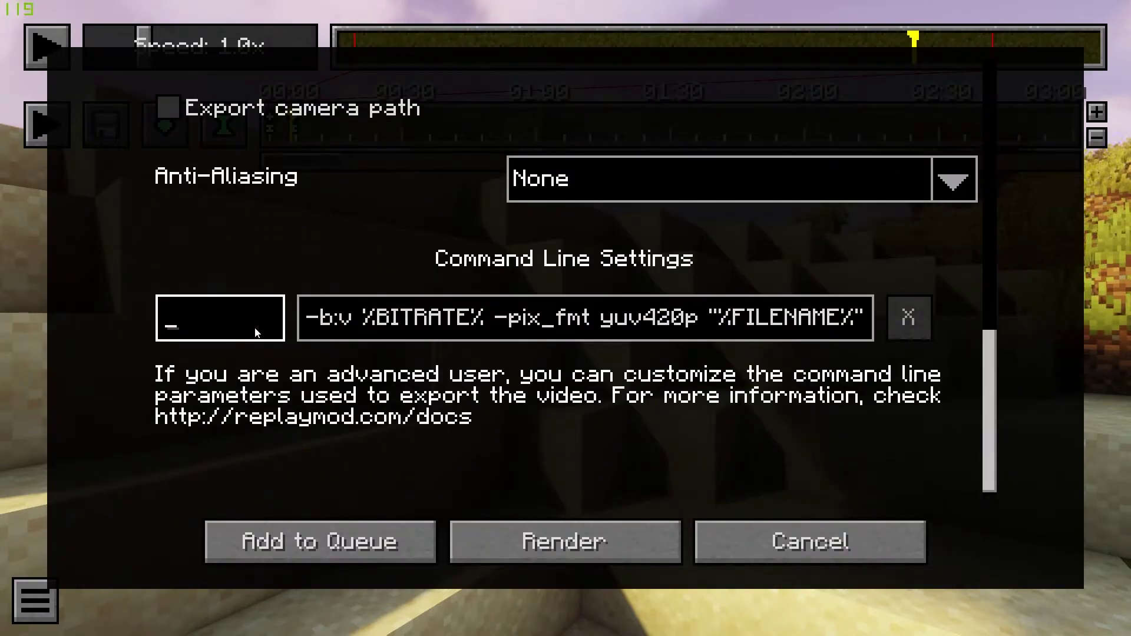
{"action": "key", "text": "ctrl+v"}
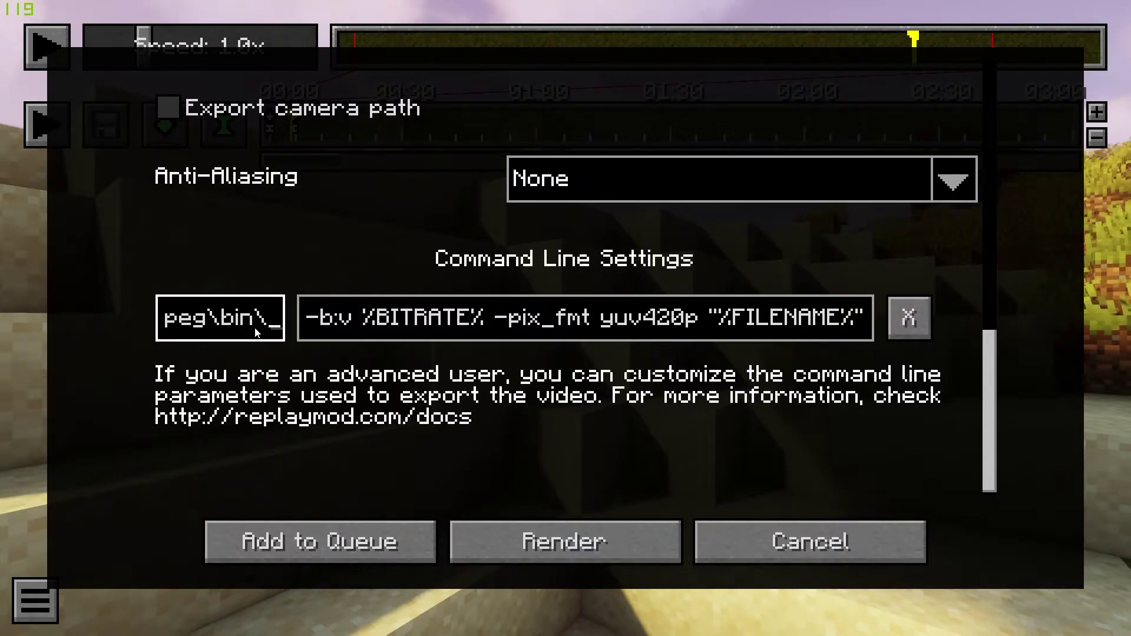
{"action": "type", "text": "\\ffmpeg"}
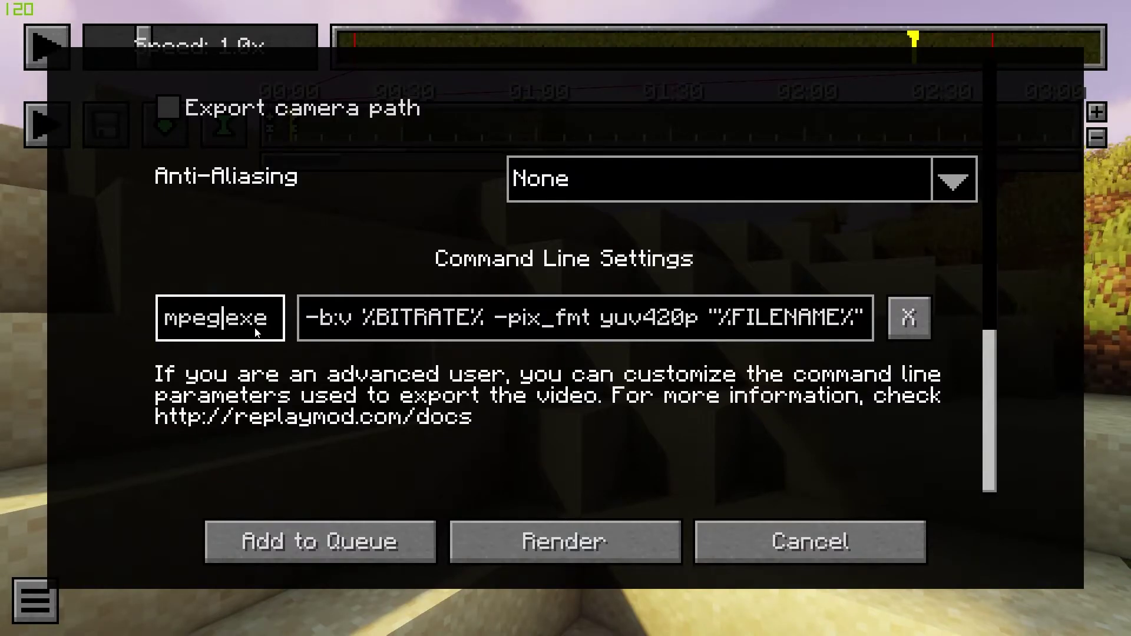
{"action": "key", "text": "Left"}
{"action": "key", "text": "Left"}
{"action": "key", "text": "Left"}
{"action": "key", "text": "Left"}
{"action": "key", "text": "Left"}
{"action": "key", "text": "Left"}
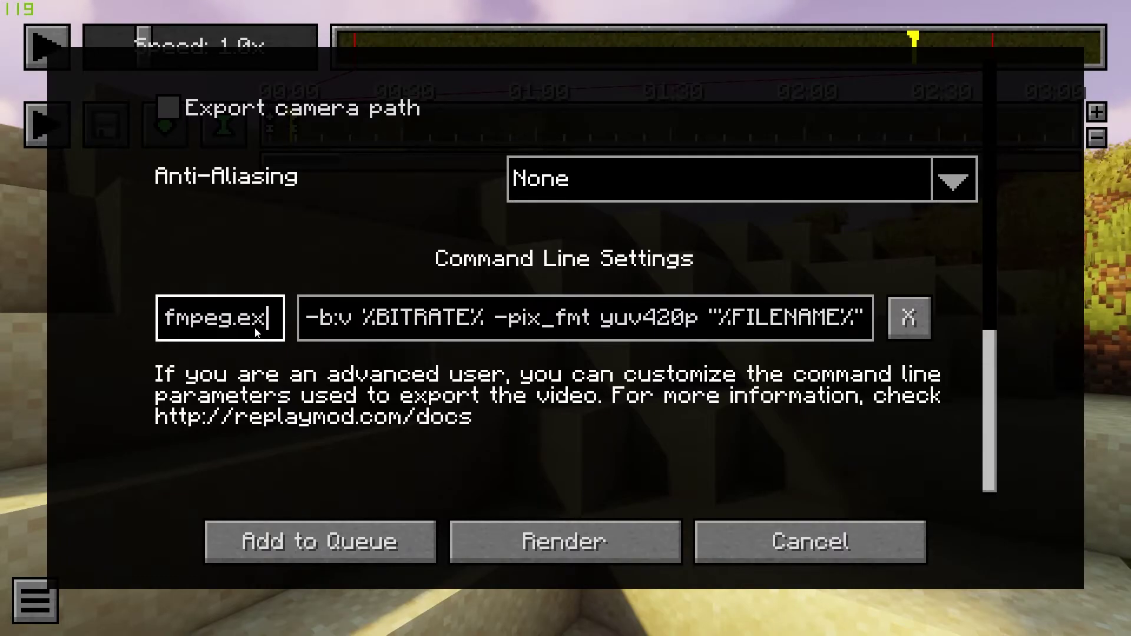
{"action": "type", "text": "e"}
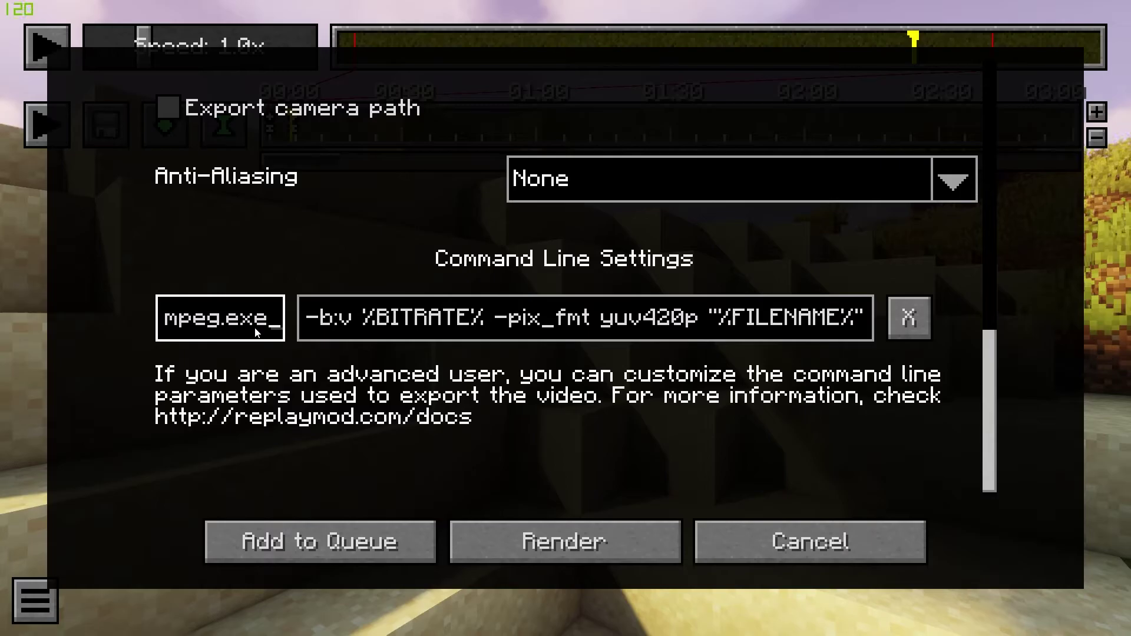
{"action": "left_click", "coordinate": [560, 541]}
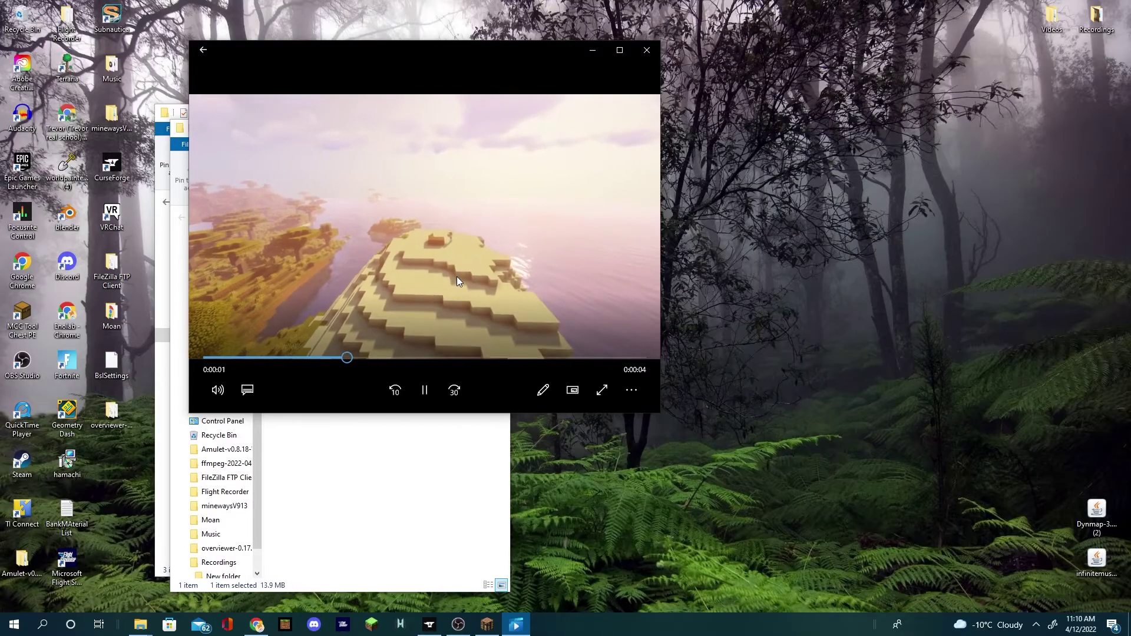
Pause the playing 13.9 MB rendered clip, then close Windows Media Player and both Explorer windows.
{"action": "left_click", "coordinate": [424, 390]}
{"action": "left_click", "coordinate": [647, 50]}
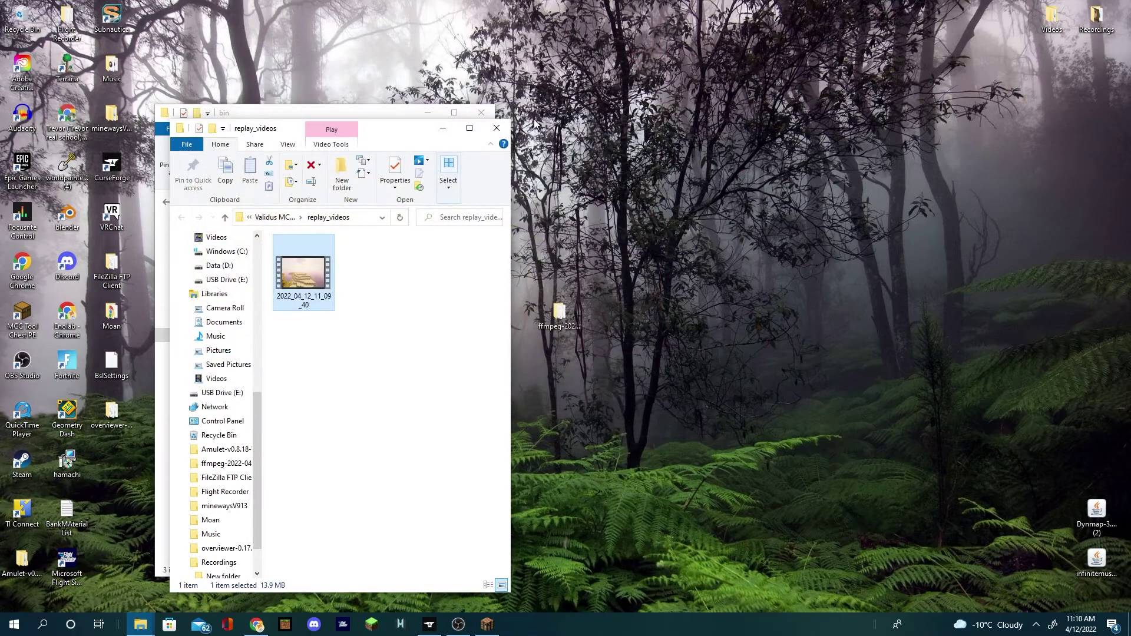
{"action": "left_click", "coordinate": [497, 122]}
{"action": "left_click", "coordinate": [485, 112]}
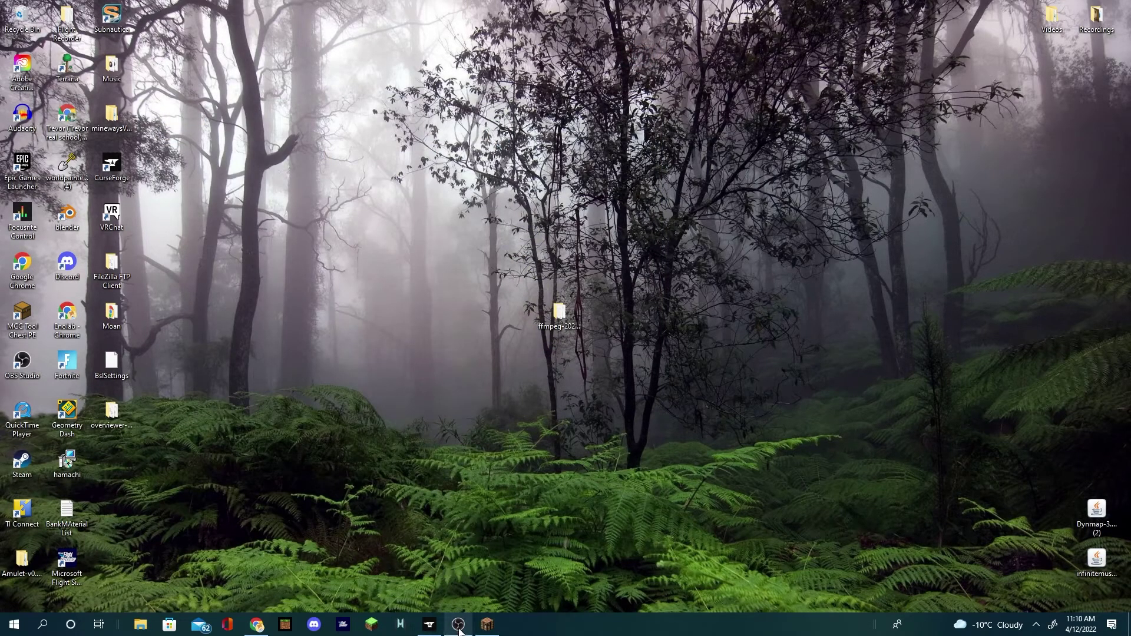